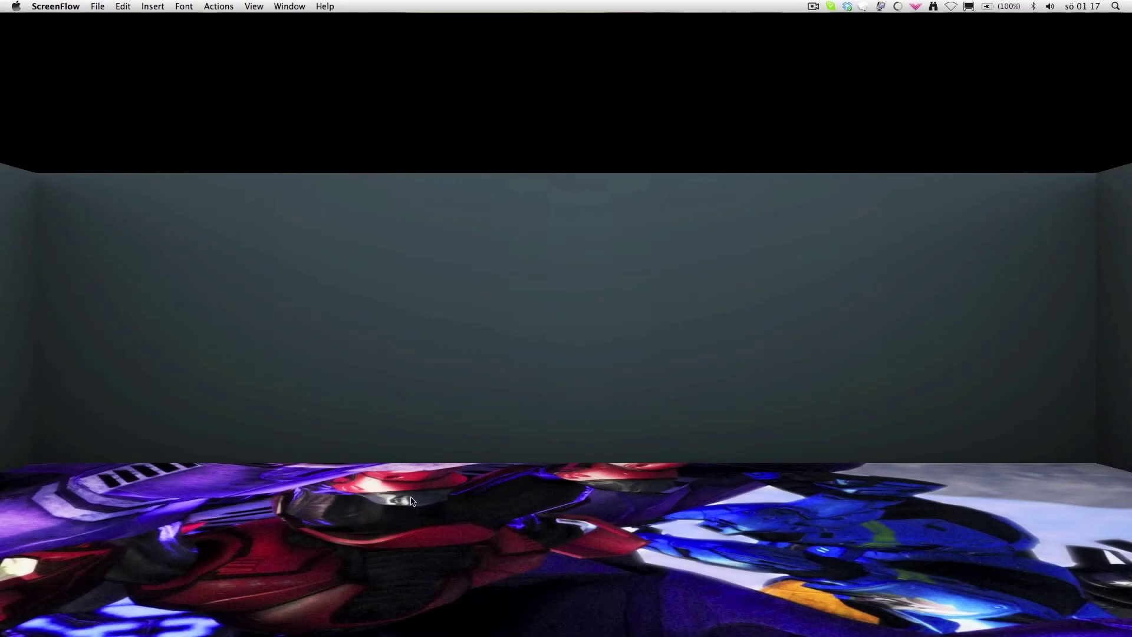
- Open halo3_121065181_Full.jpg from the Downloads stack in Photoshop via the Dock
double_click(270, 519)
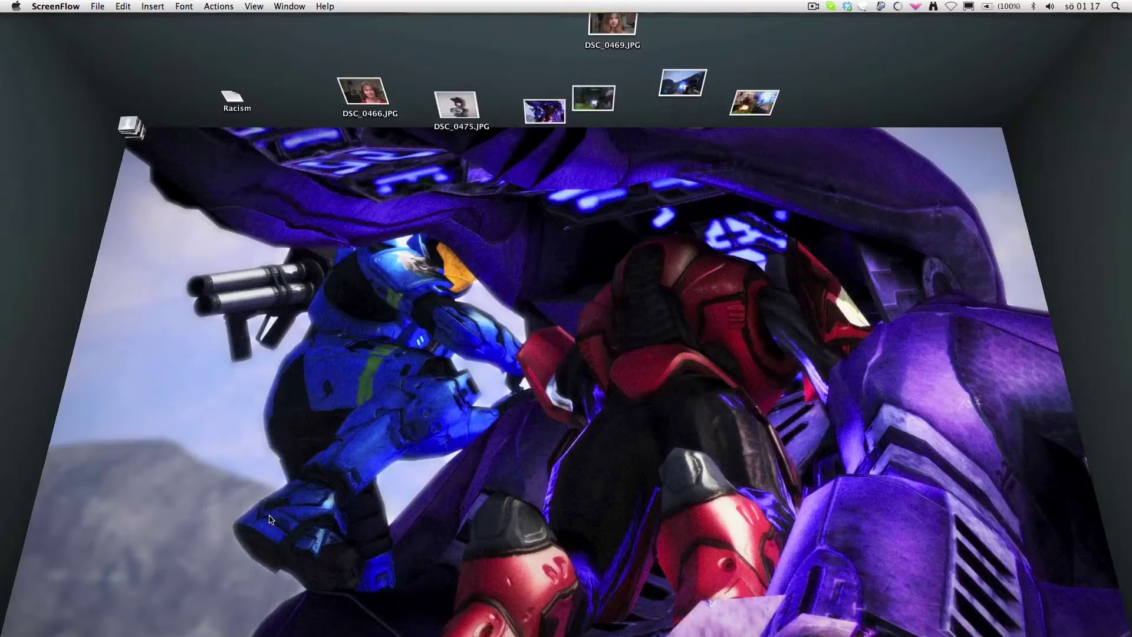
left_click(533, 291)
mouse_move(596, 624)
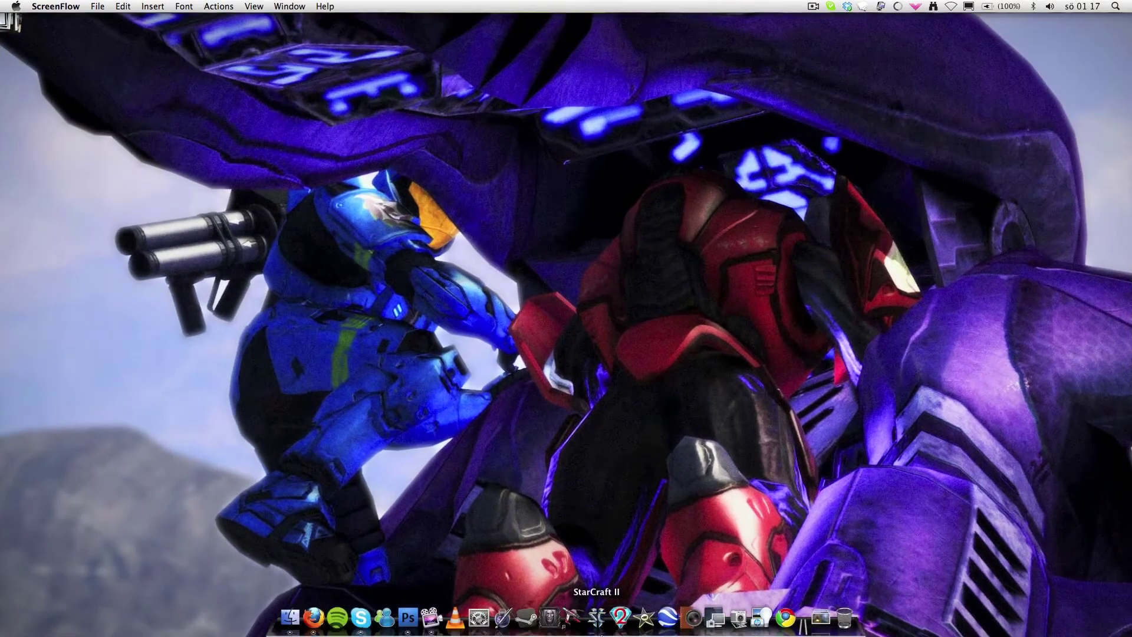
left_click(819, 610)
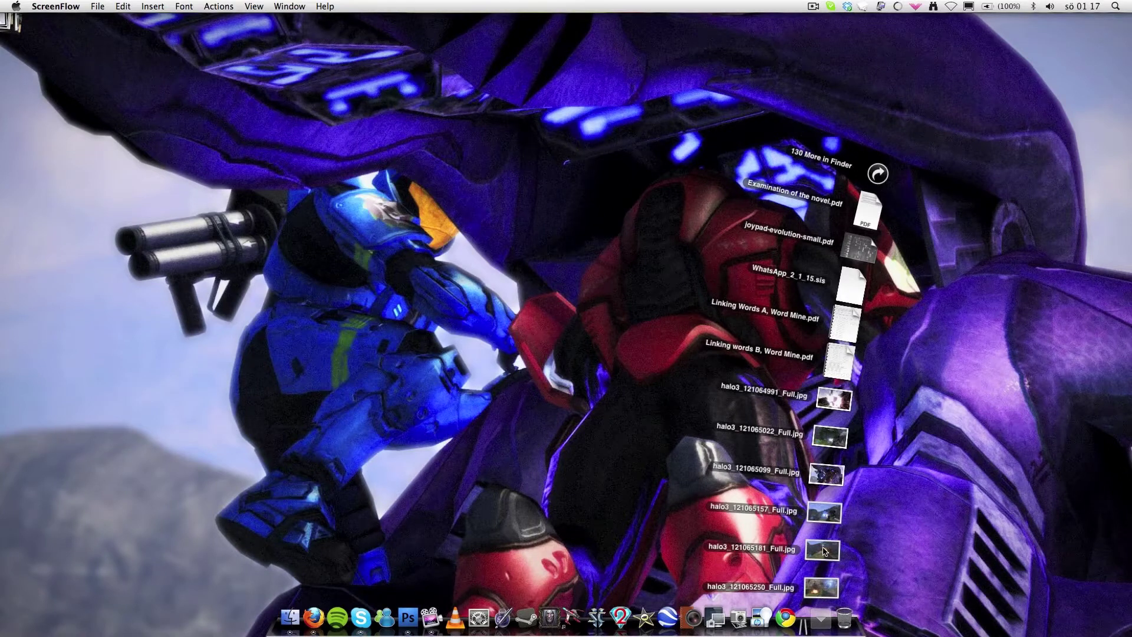
left_click_drag(830, 552, 408, 613)
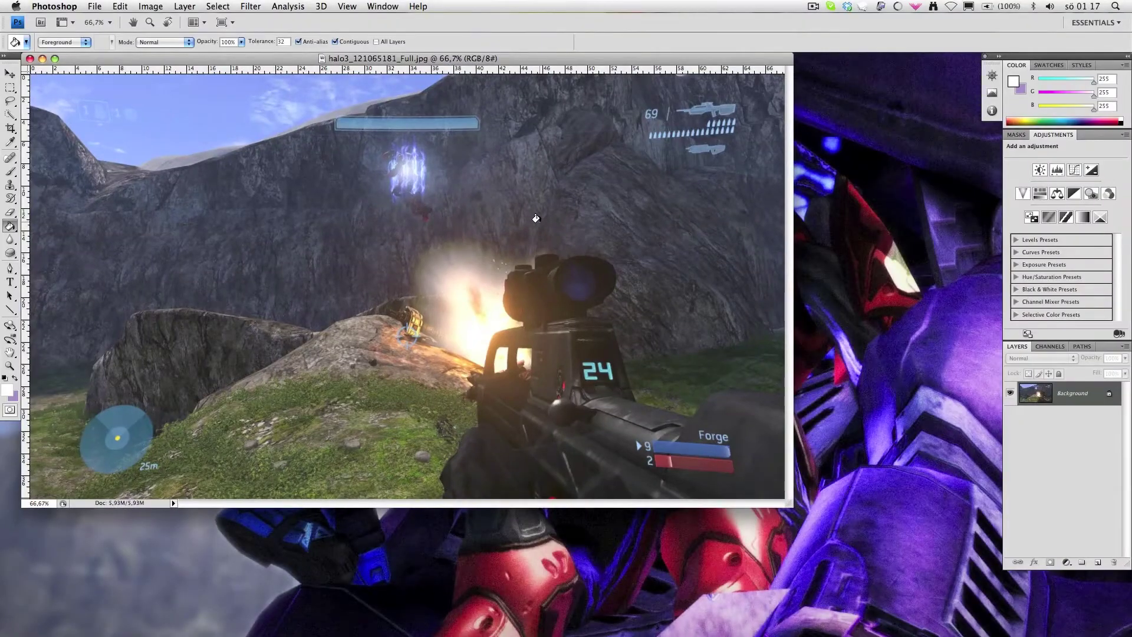
- Duplicate the Background layer, hide the Background copy, and reselect Background
key("f")
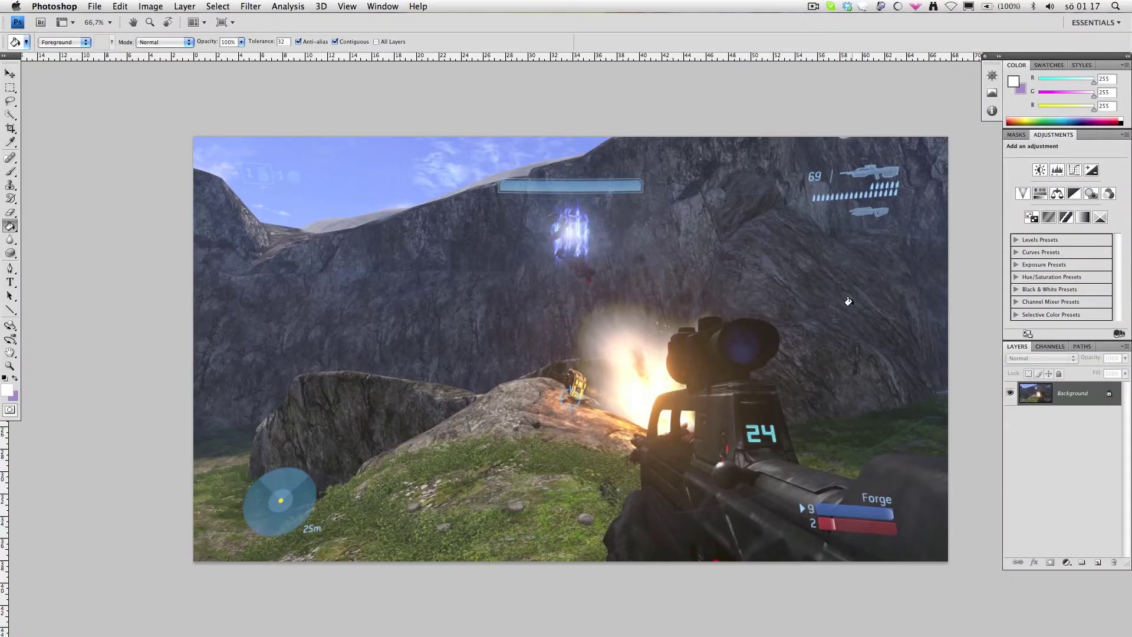
right_click(1072, 392)
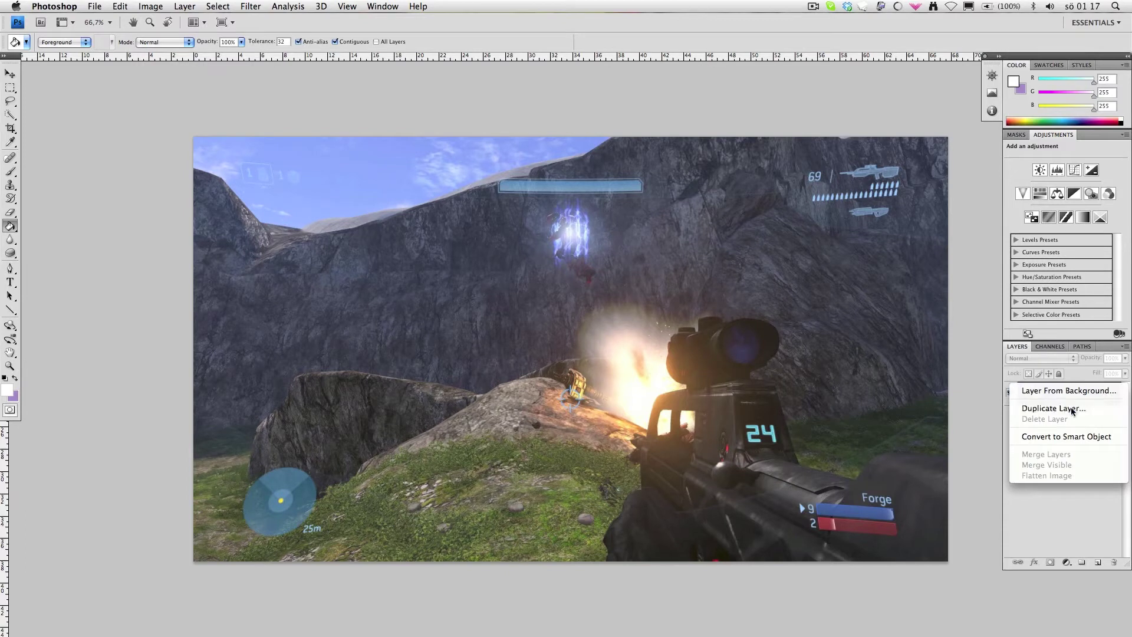
left_click(1072, 411)
left_click(497, 157)
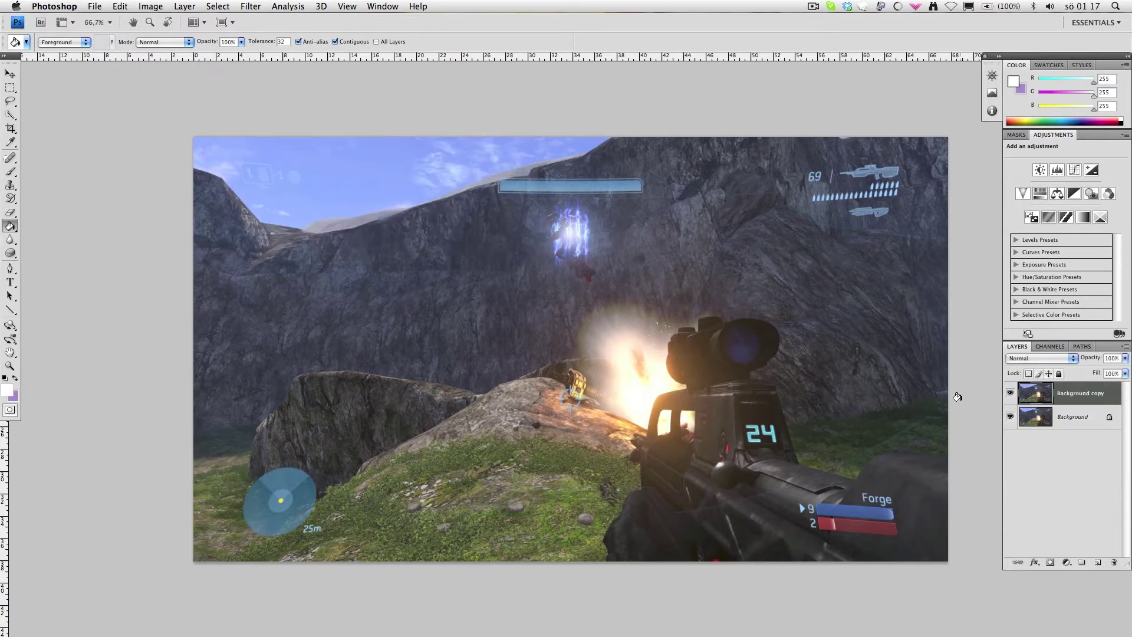
left_click(1010, 392)
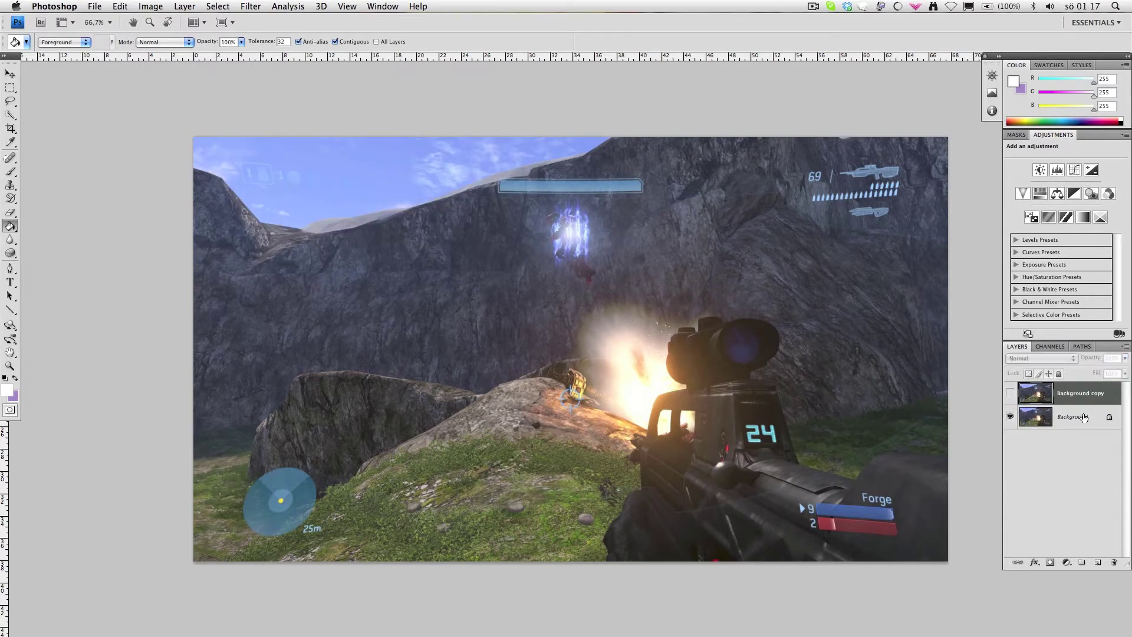
left_click(1084, 418)
- Zoom in and back to 100%, leave full-screen view, and maximise the document window
key("super+plus")
key("super+plus")
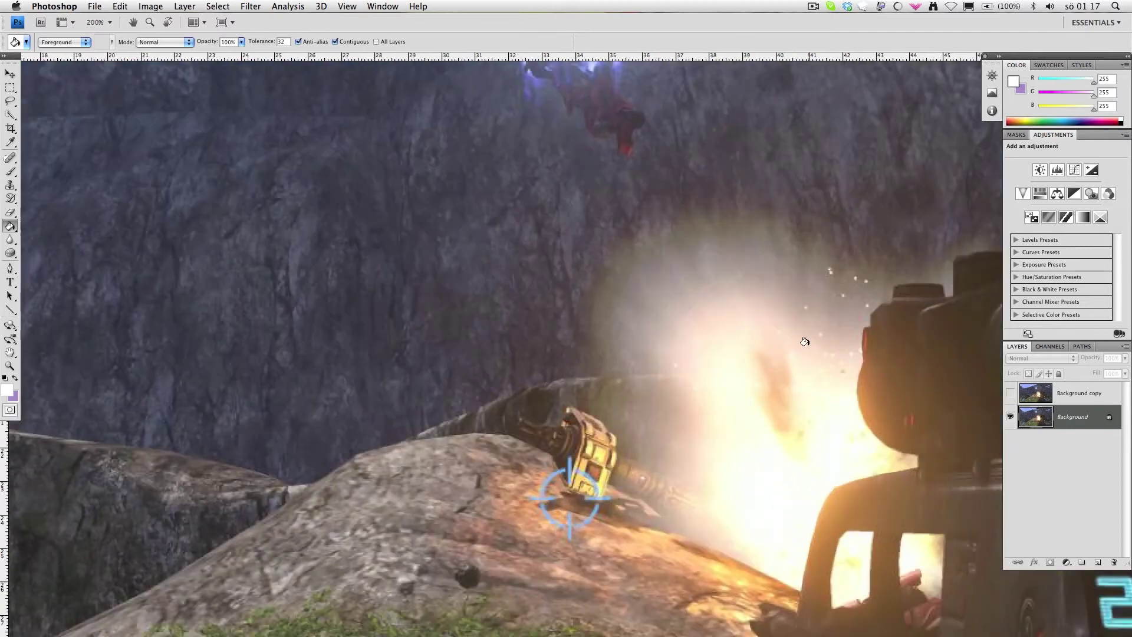
key("super+minus")
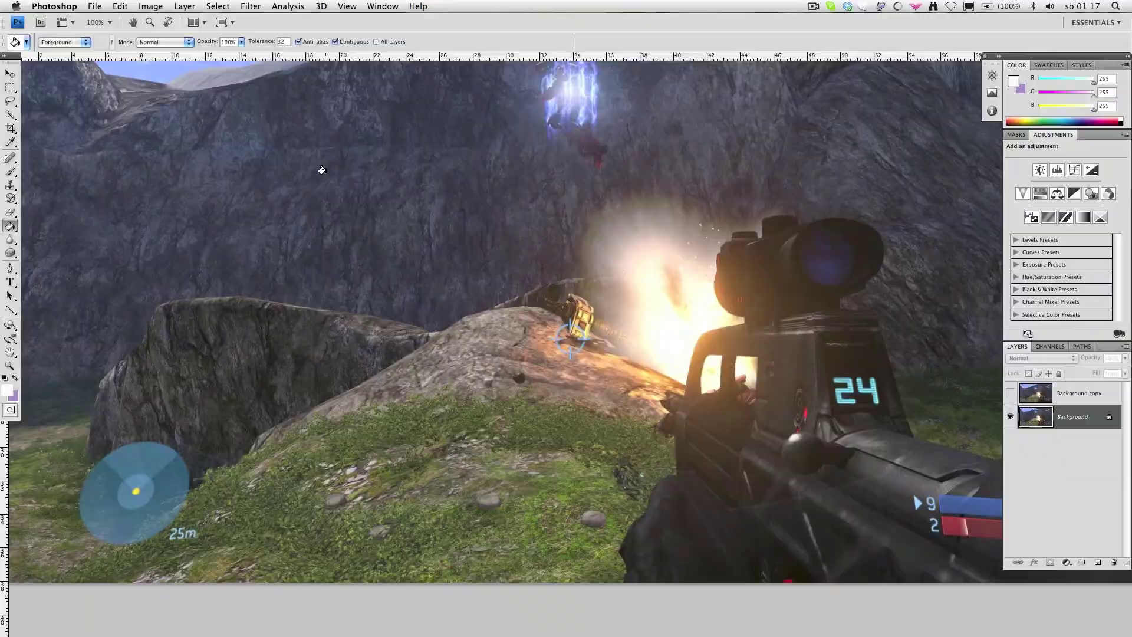
key("f")
key("f")
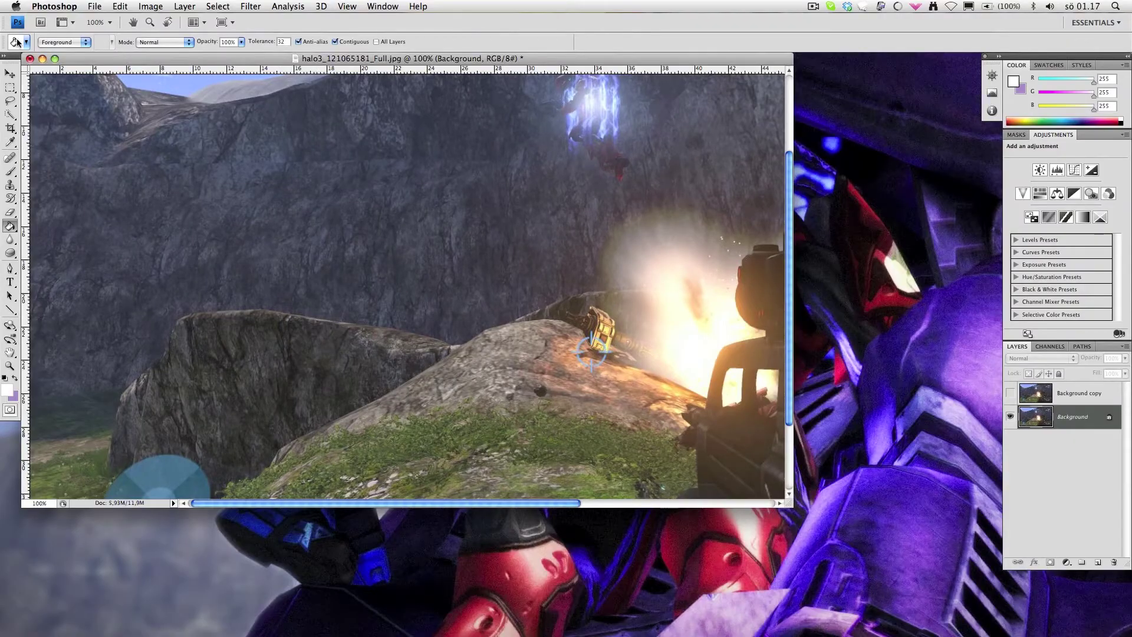
left_click(54, 59)
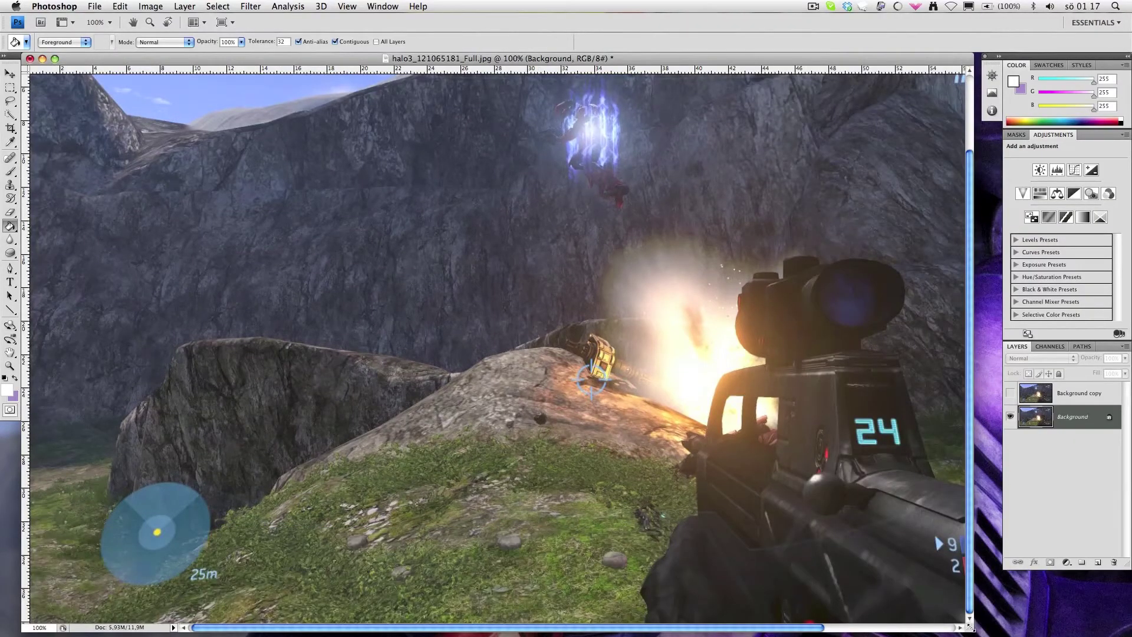
left_click_drag(976, 633, 1000, 632)
left_click_drag(856, 630, 976, 632)
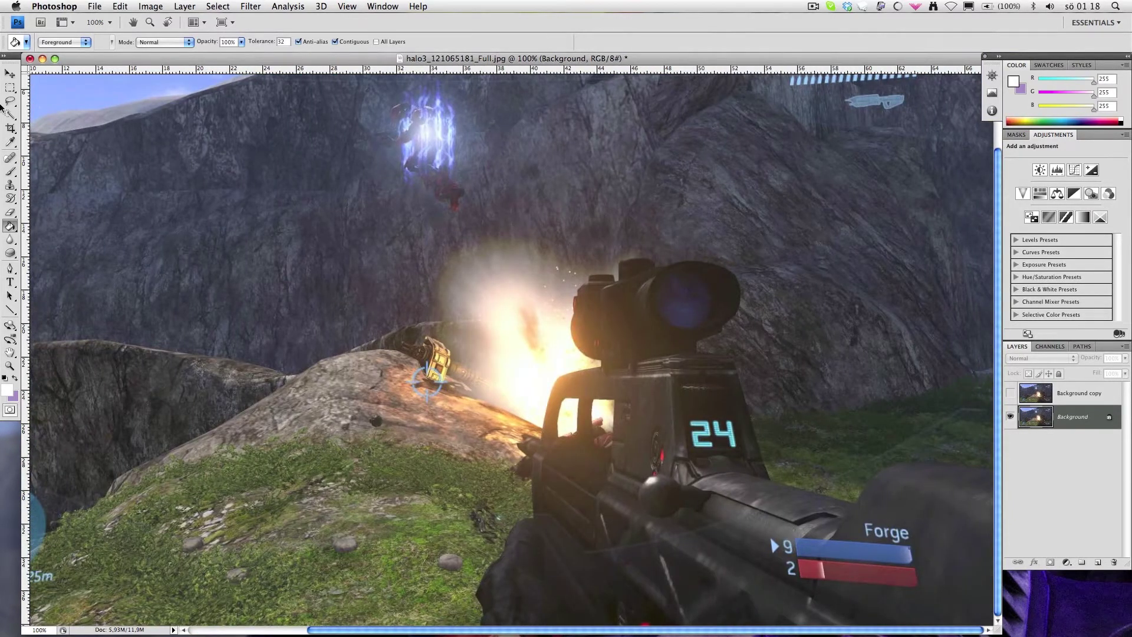
- Quick-select the rifle from scope to grip, subtract the strip beside it, and add the blue bar
left_click(10, 114)
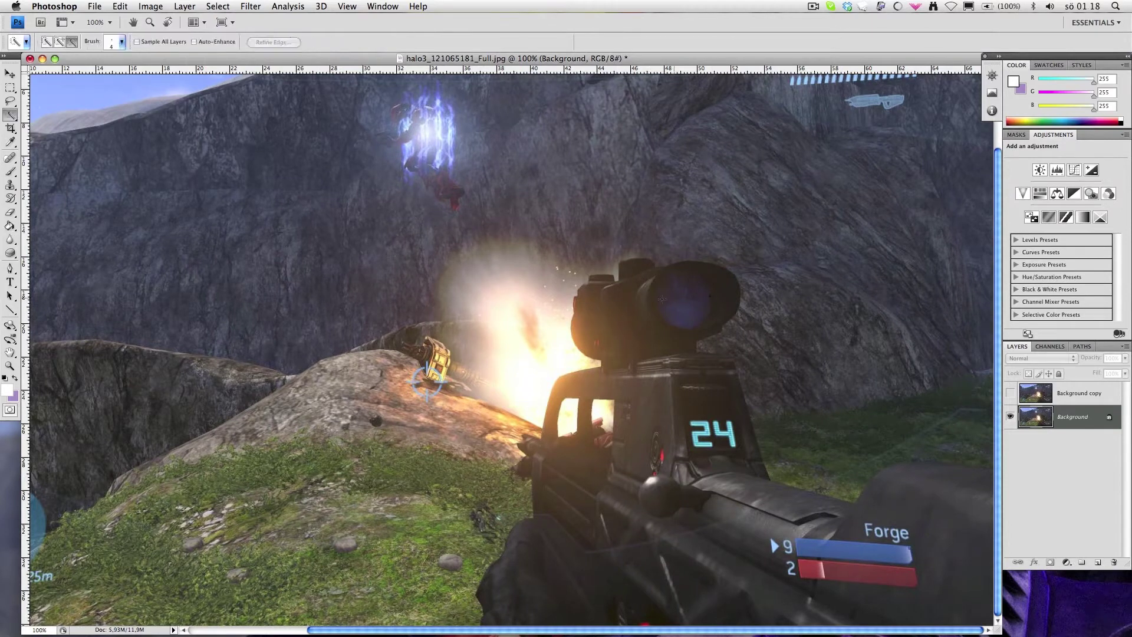
mouse_move(611, 302)
left_mouse_down()
mouse_move(678, 424)
mouse_move(885, 489)
mouse_move(707, 507)
mouse_move(590, 560)
left_mouse_up()
mouse_move(766, 471)
left_mouse_down()
mouse_move(914, 472)
mouse_move(720, 460)
mouse_move(714, 424)
mouse_move(755, 389)
mouse_move(714, 454)
mouse_move(660, 493)
left_mouse_up()
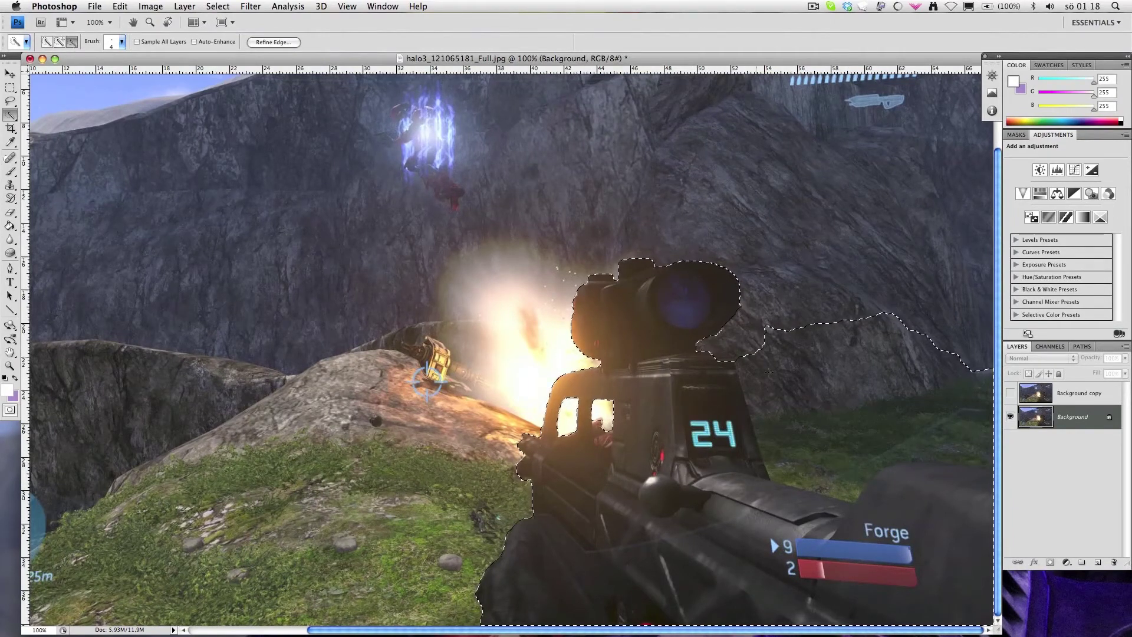
mouse_move(790, 378)
left_mouse_down()
mouse_move(840, 479)
mouse_move(956, 407)
left_mouse_up()
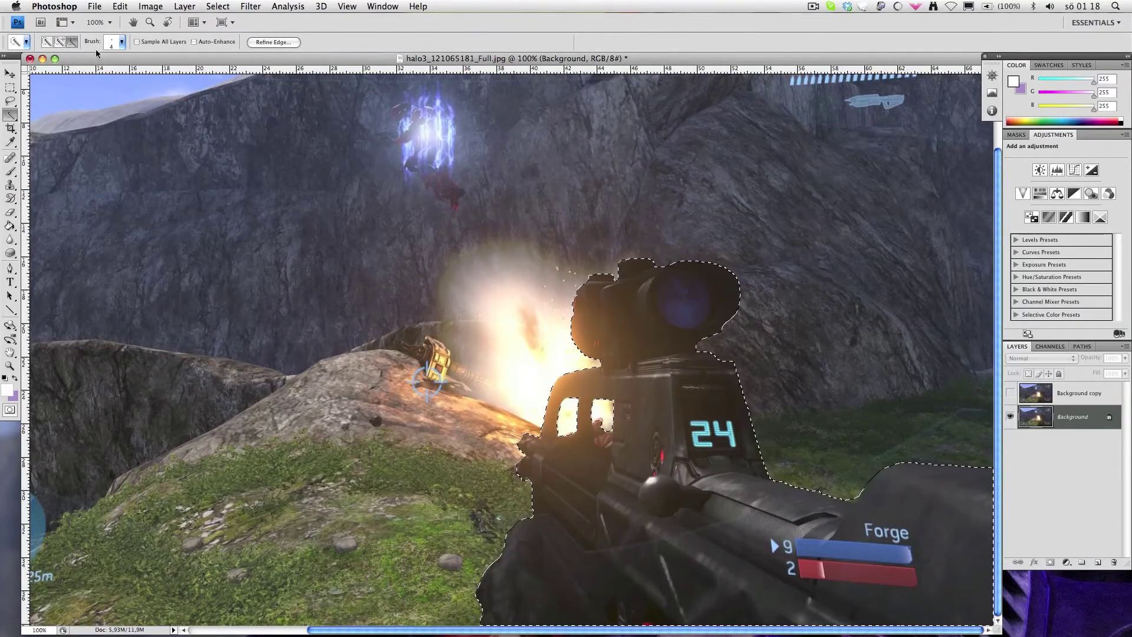
mouse_move(895, 554)
left_mouse_down()
mouse_move(805, 548)
mouse_move(862, 553)
left_mouse_up()
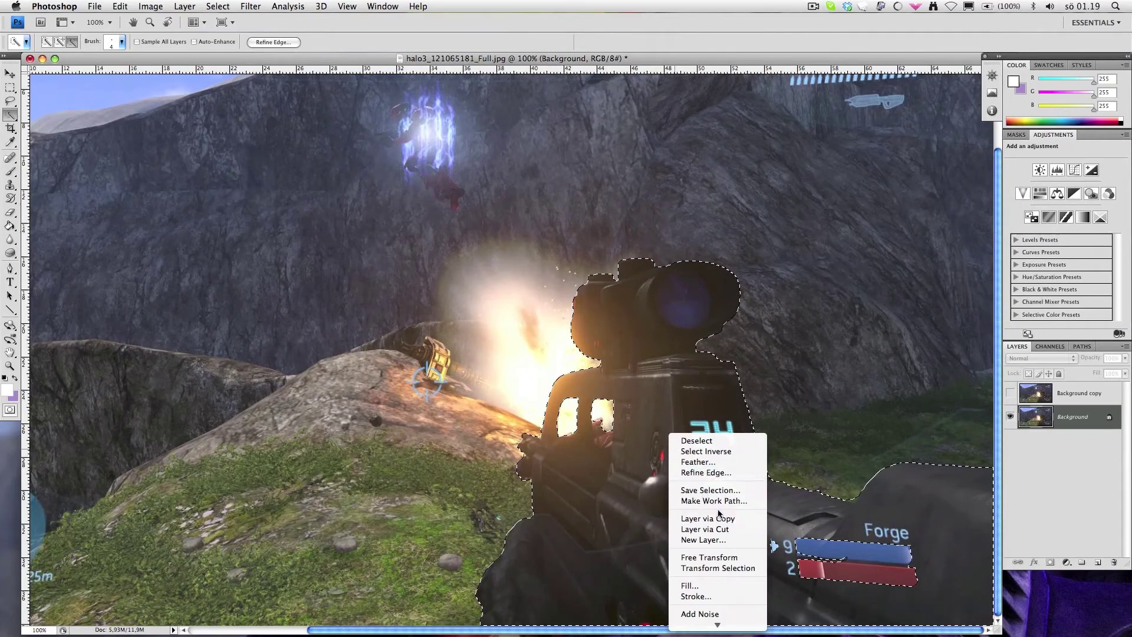
- Refine the selection edge, then copy the rifle onto a new Layer 1 with Layer via Copy
left_click(672, 482)
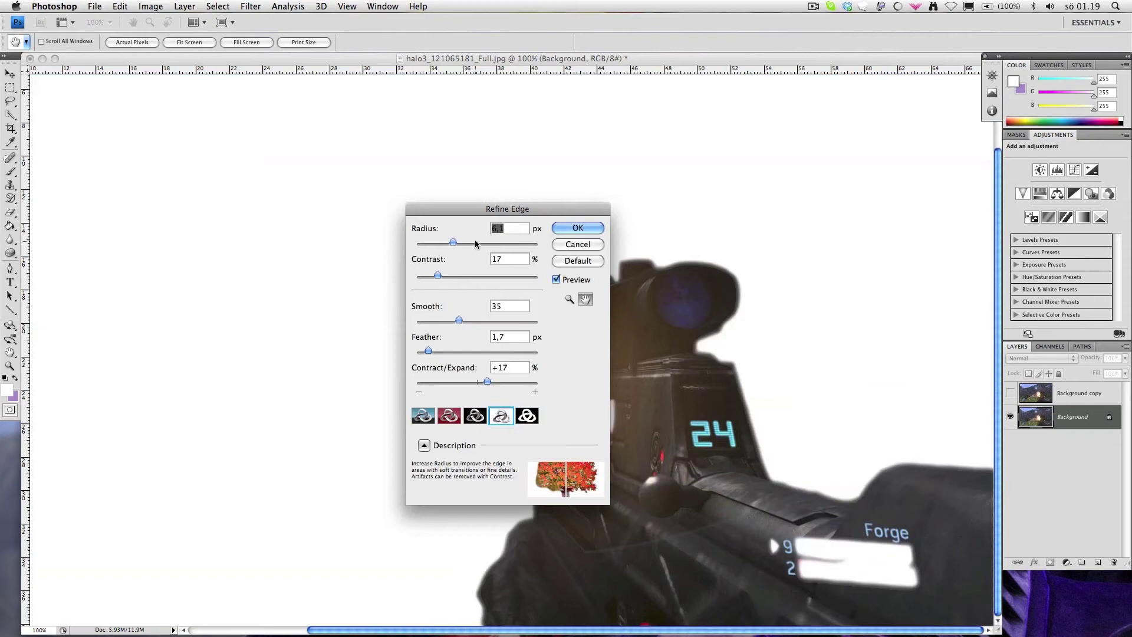
left_click(578, 227)
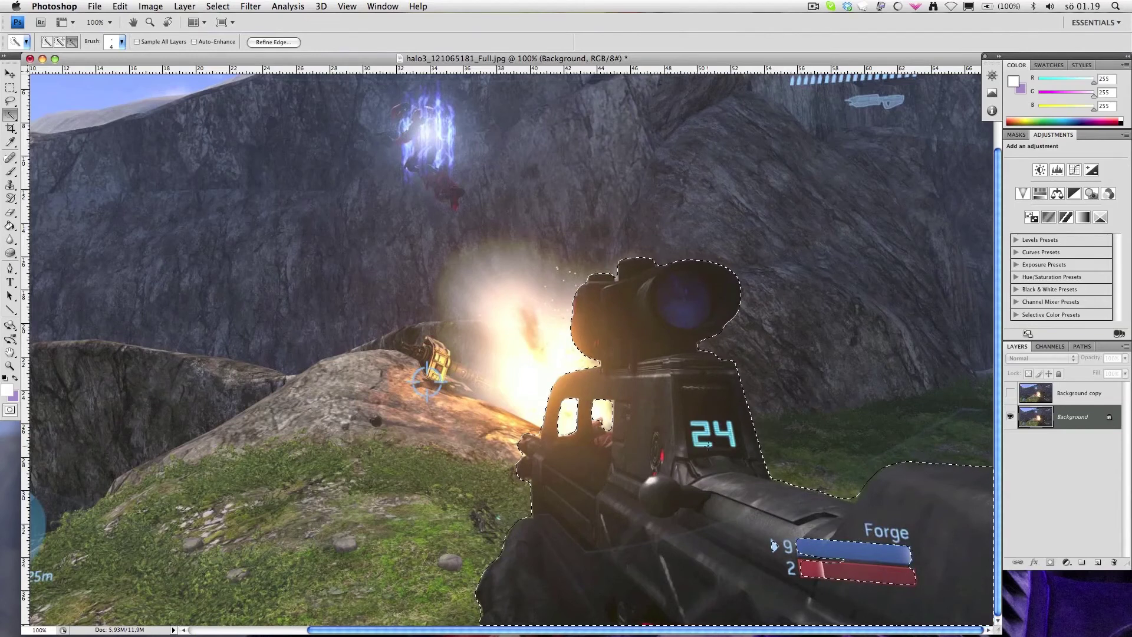
right_click(709, 445)
left_click(780, 519)
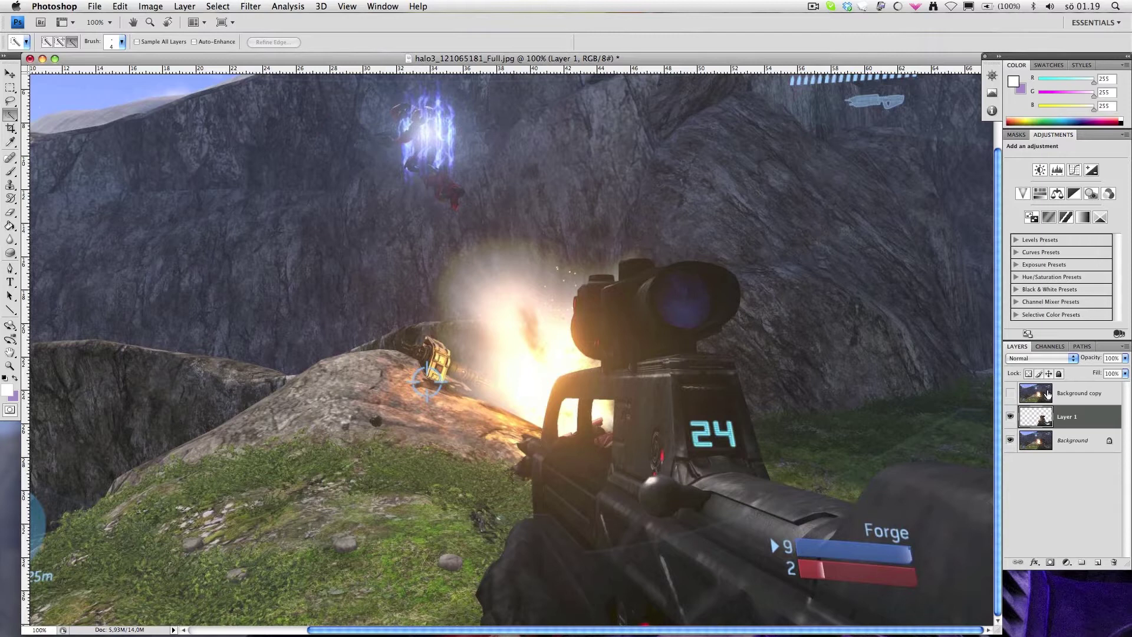
- Apply the Add Noise filter to the Background layer
left_click(1062, 442)
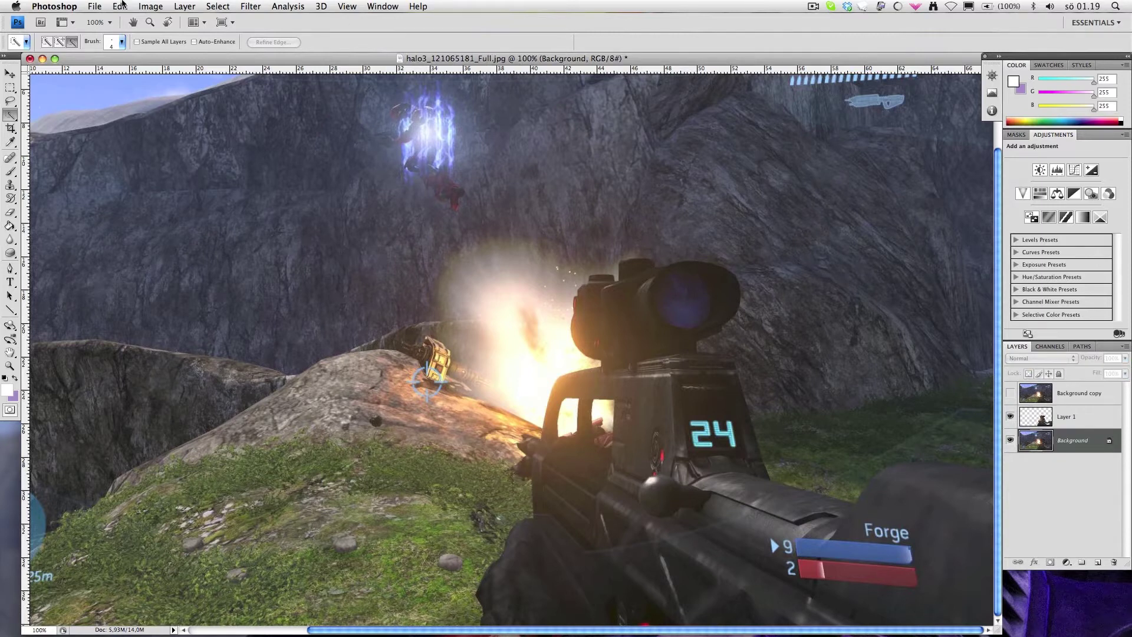
left_click(251, 6)
mouse_move(286, 144)
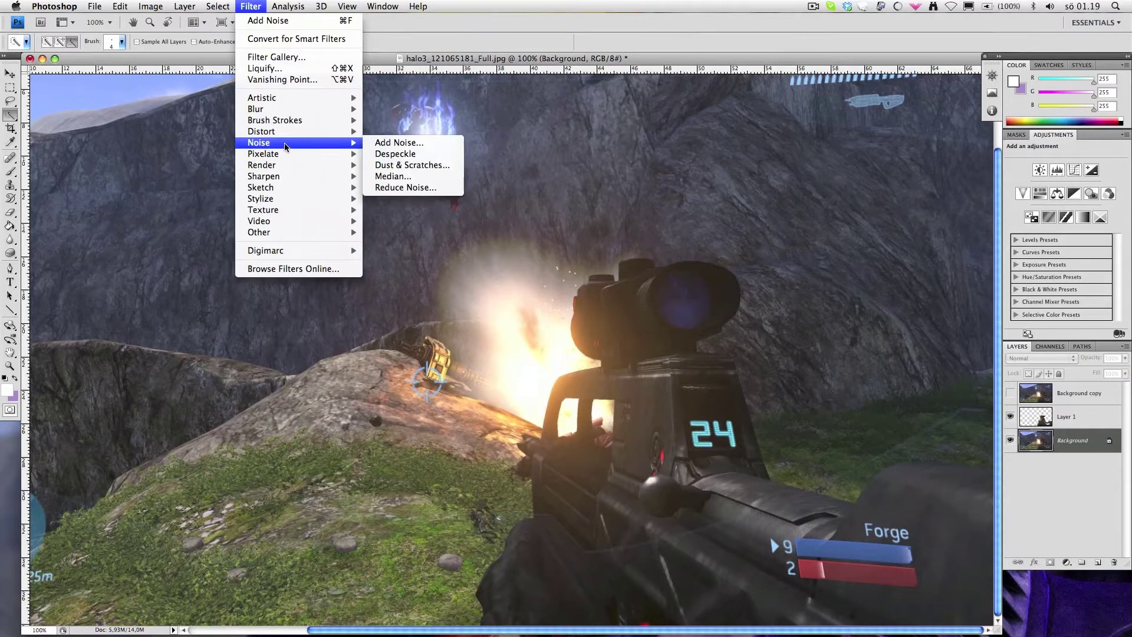
left_click(401, 143)
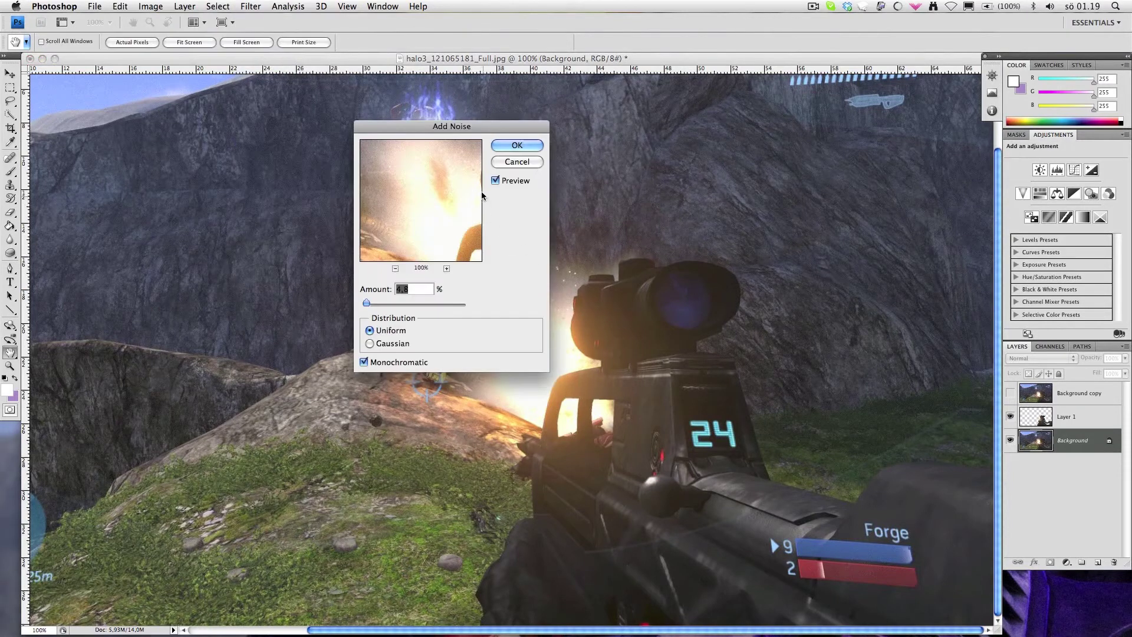
left_click(512, 149)
key("w")
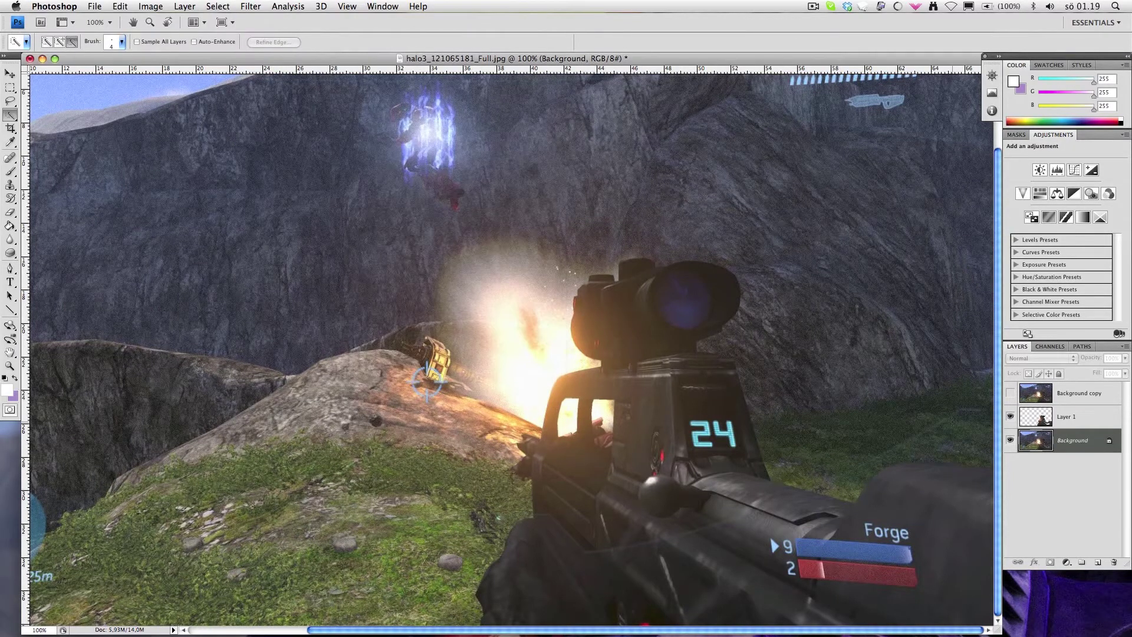
- Apply a Gaussian Blur and then Add Noise to the rifle on Layer 1
left_click(1050, 418)
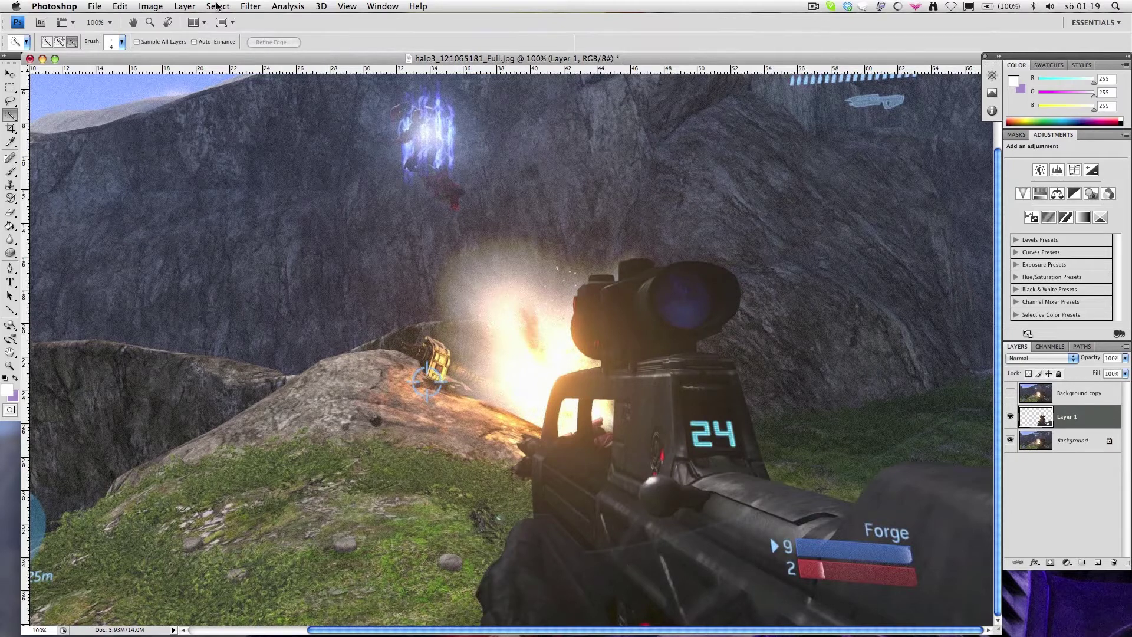
left_click(251, 6)
mouse_move(330, 109)
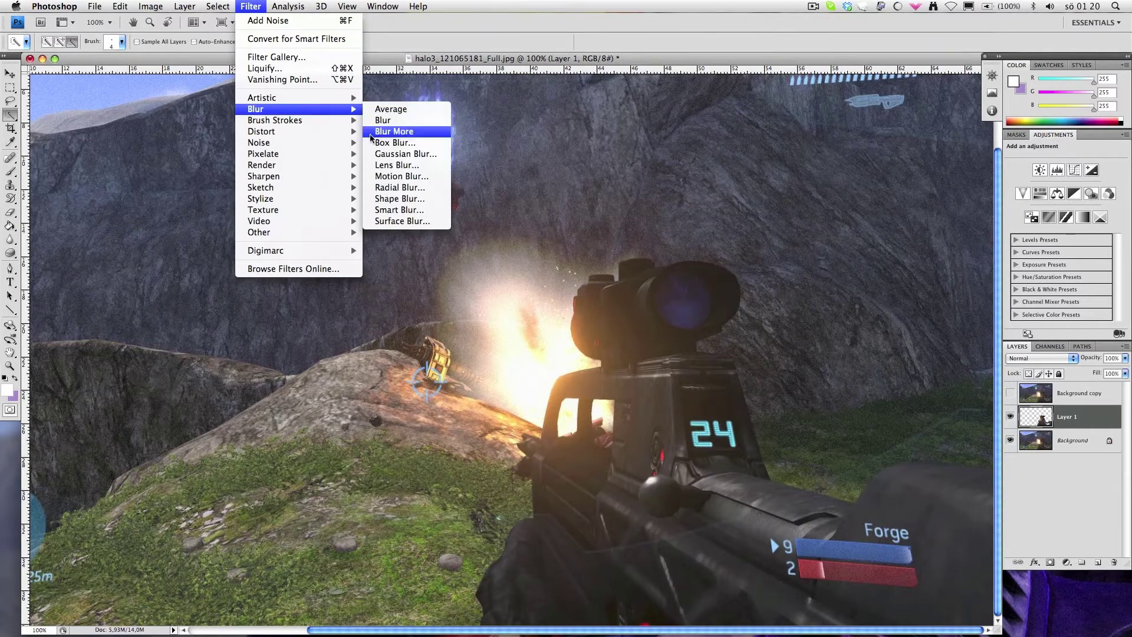
left_click(399, 154)
left_click(575, 104)
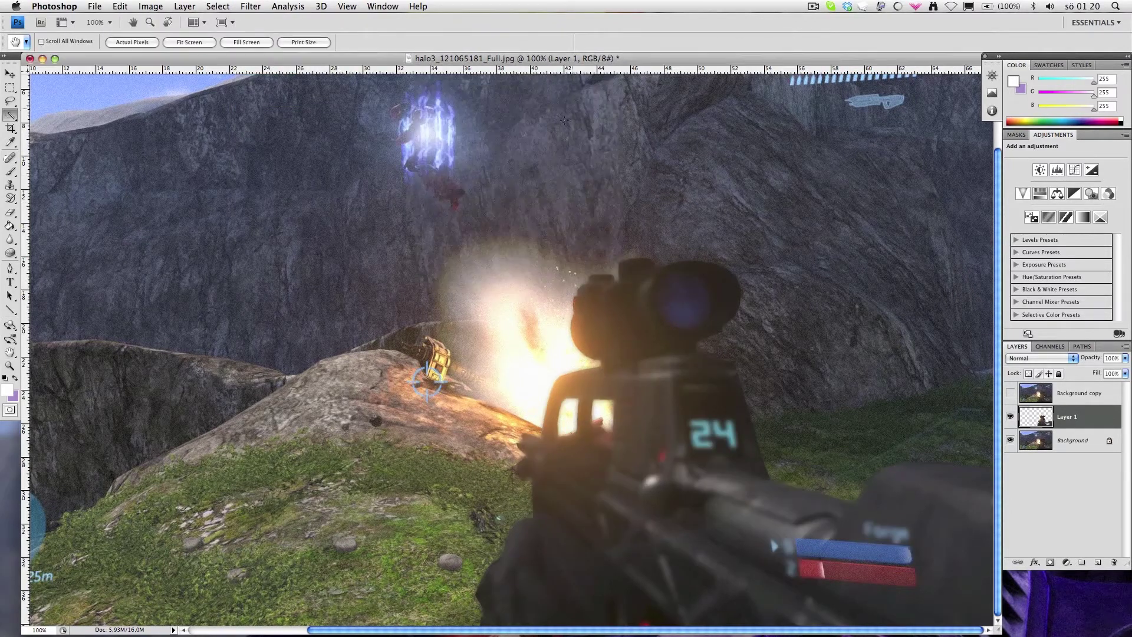
left_click(251, 6)
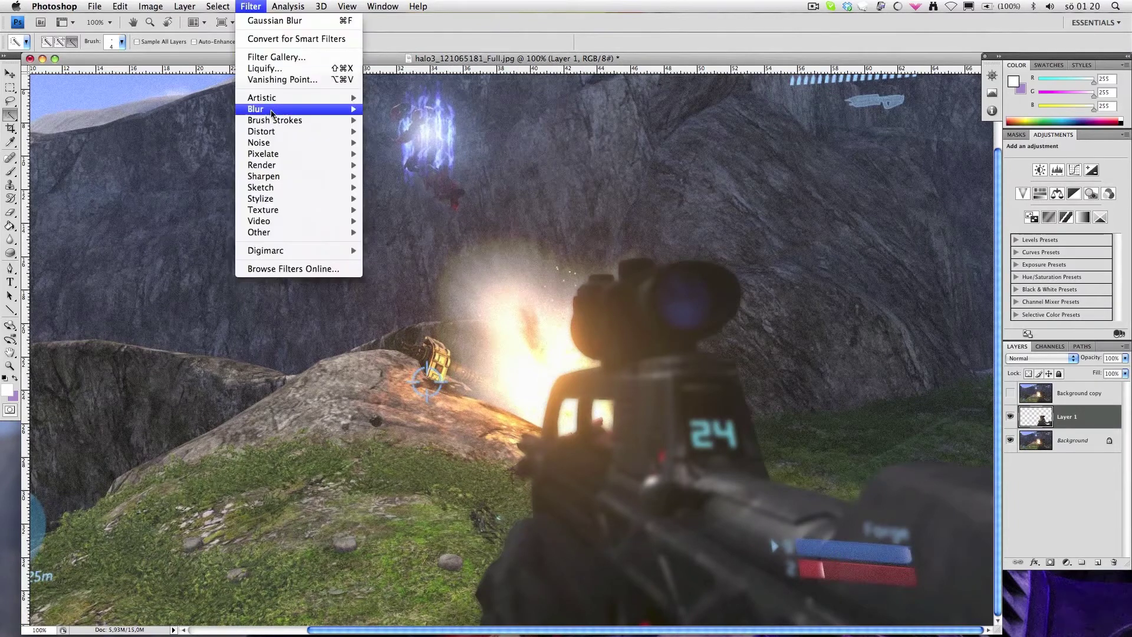
mouse_move(300, 142)
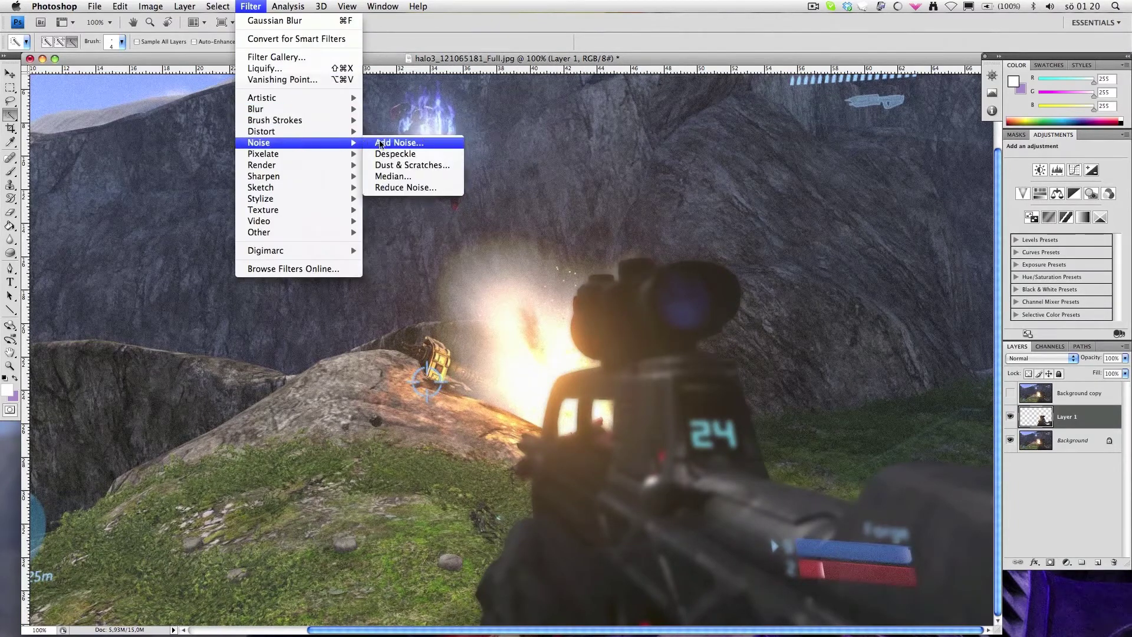
left_click(383, 143)
left_click(524, 147)
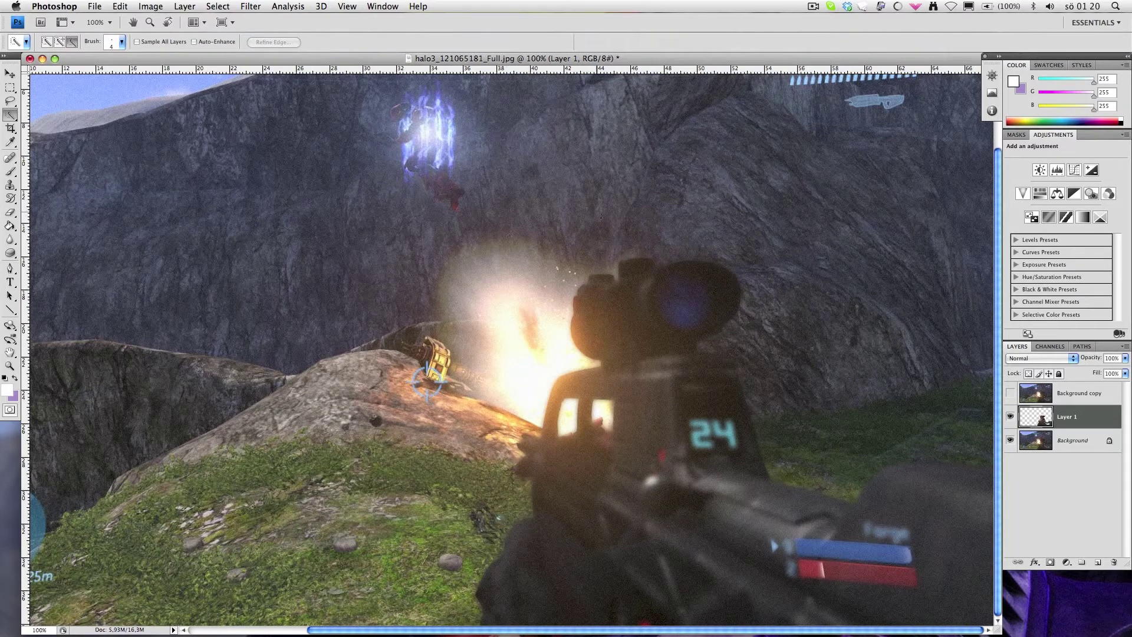
- Make the Background copy layer visible and apply a Gaussian Blur to it
left_click(1045, 399)
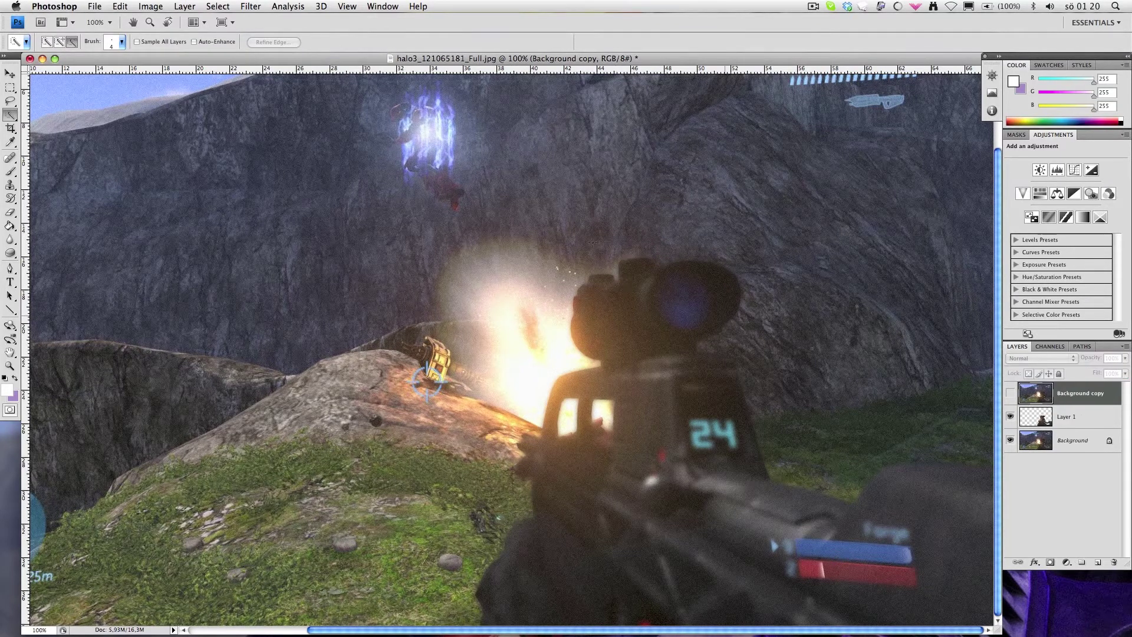
left_click(243, 5)
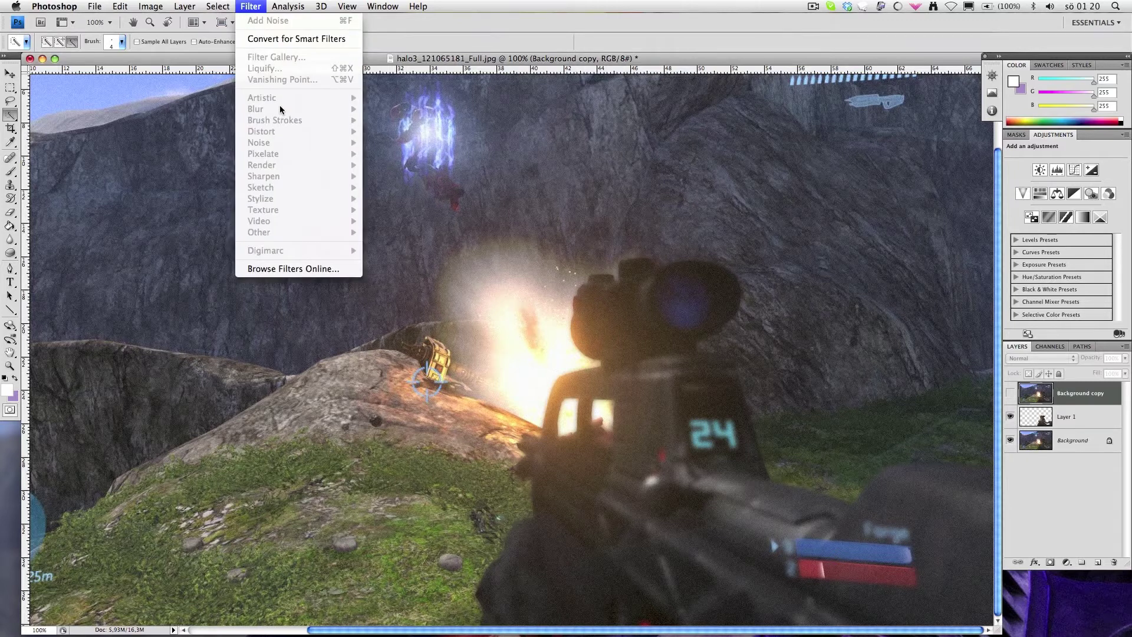
left_click(250, 7)
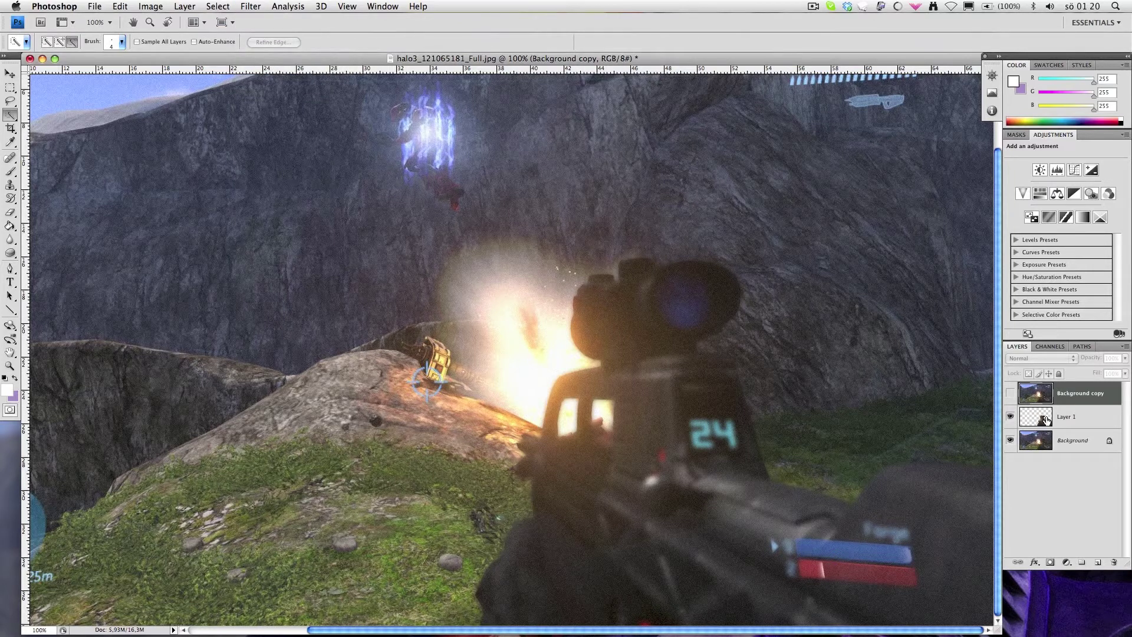
left_click(1010, 393)
left_click(251, 6)
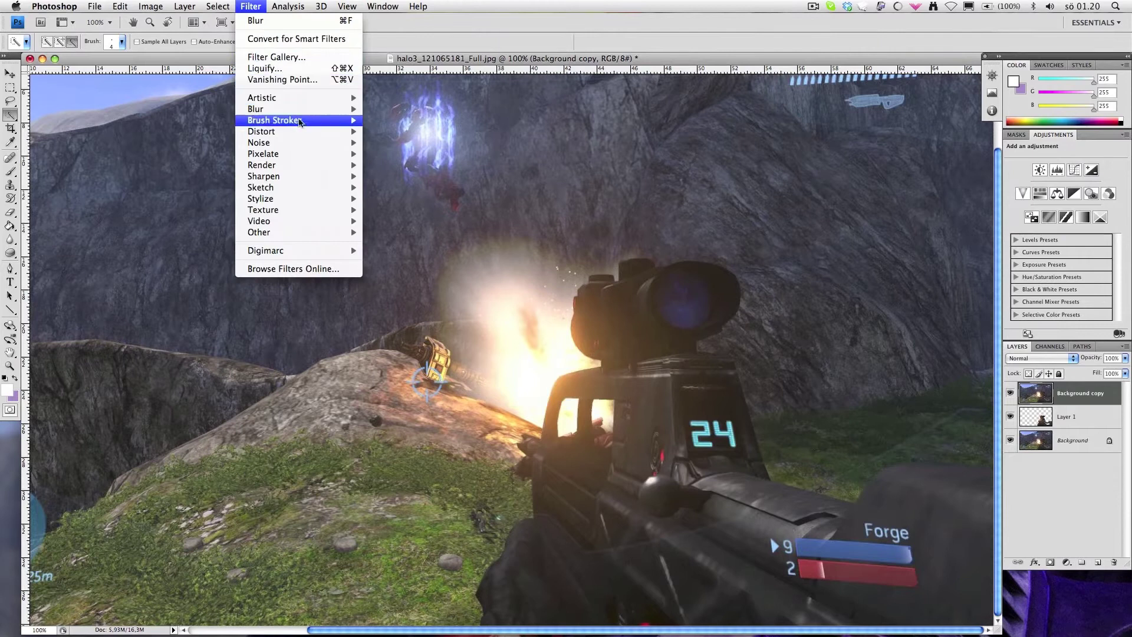
mouse_move(283, 110)
left_click(436, 152)
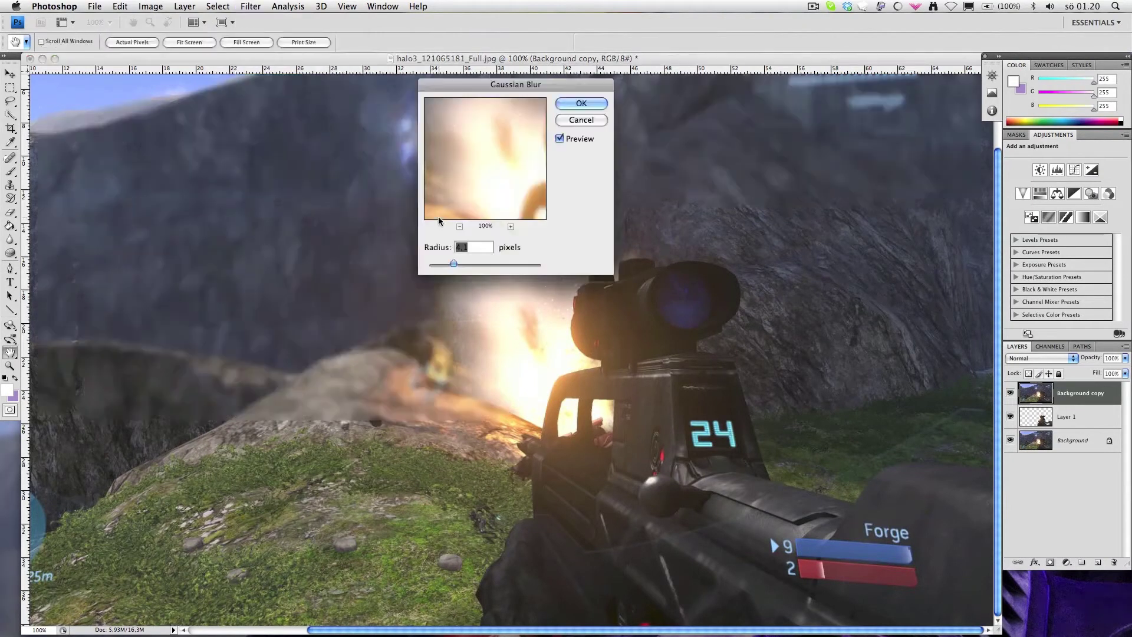
left_click(577, 107)
key("w")
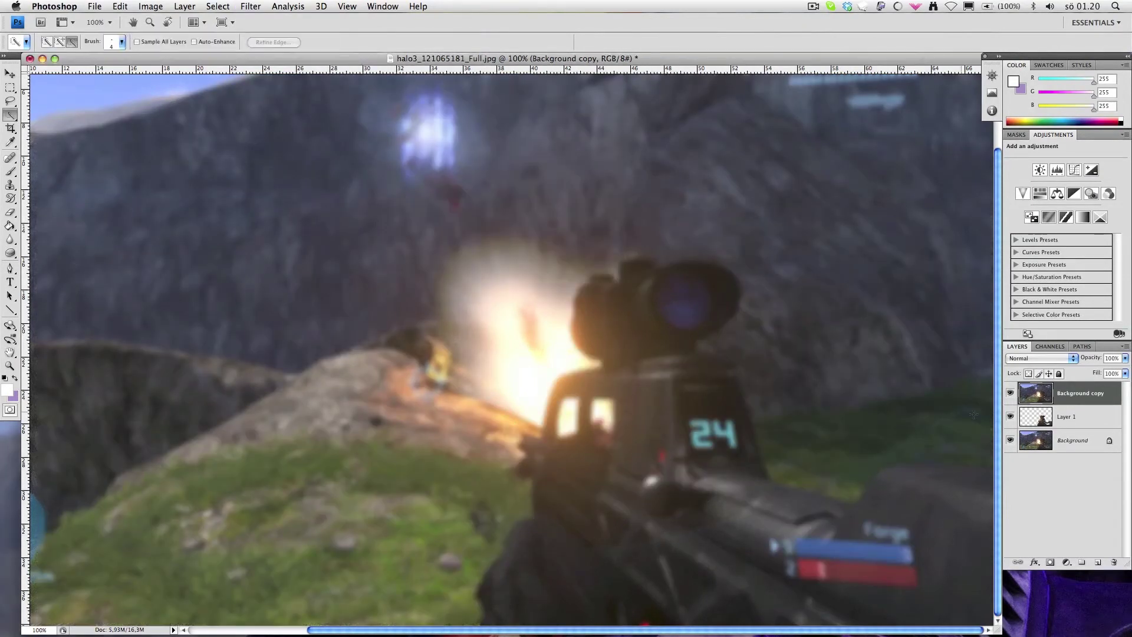
- Lower the Background copy opacity to 50% and zoom out to the whole image
left_click(1125, 358)
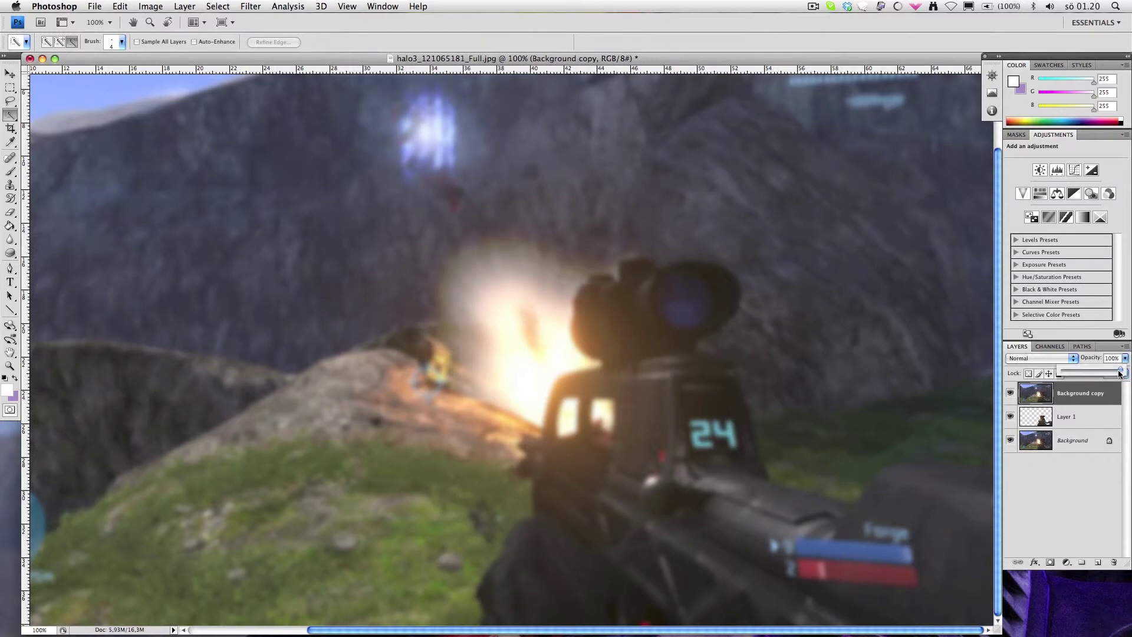
left_click_drag(1120, 373, 1093, 372)
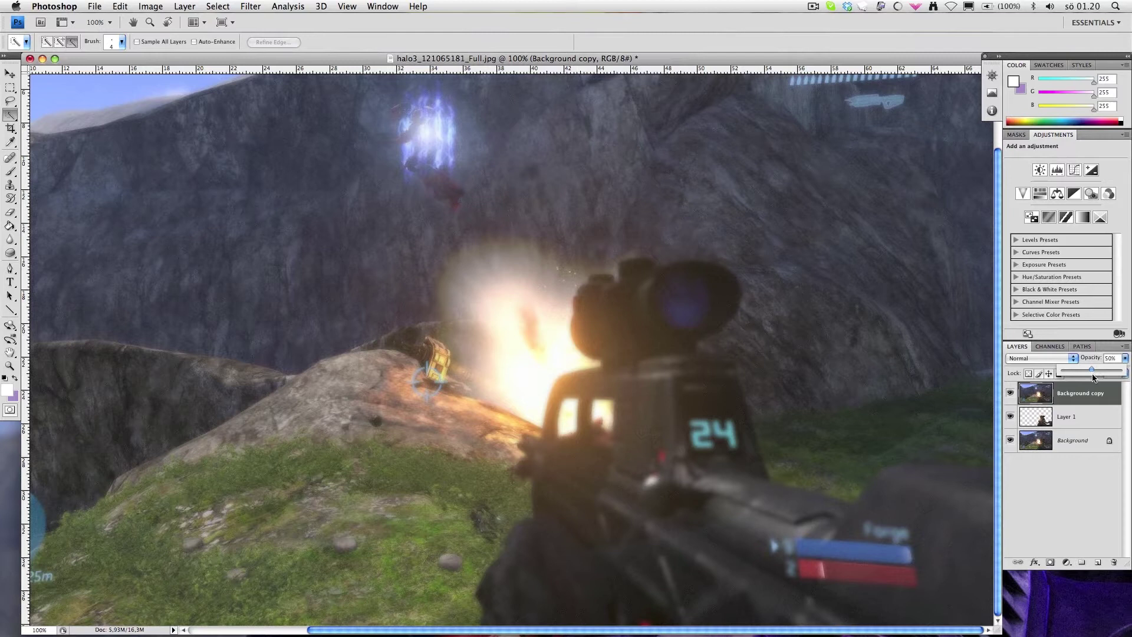
left_click(1078, 393)
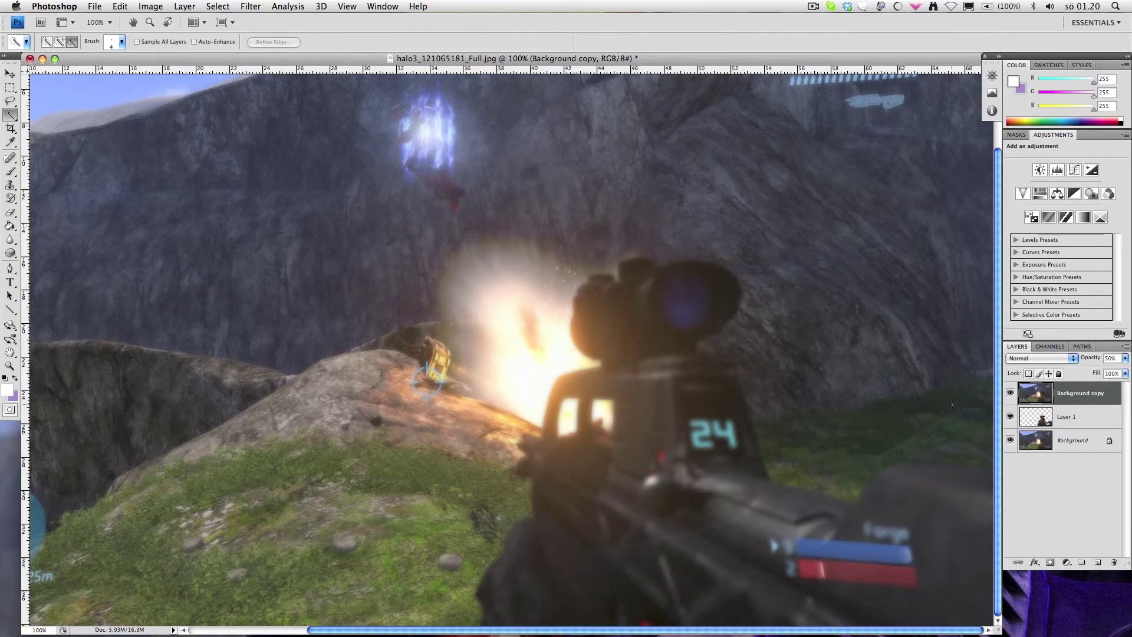
key("super+minus")
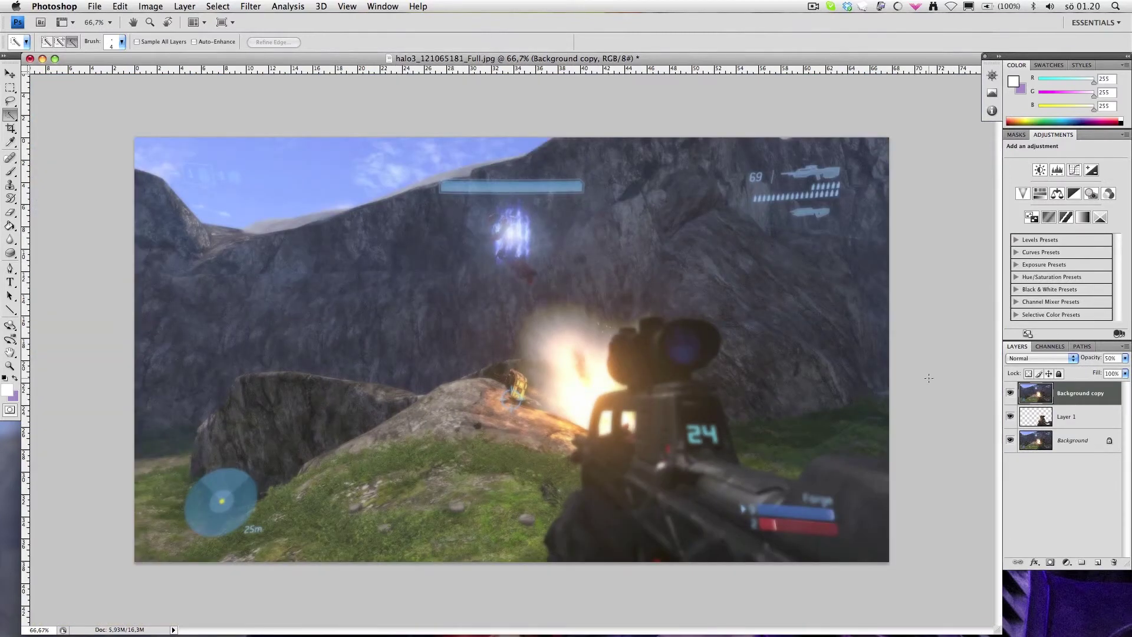
- Add a Brightness/Contrast adjustment layer with raised contrast and brightness
left_click(1040, 170)
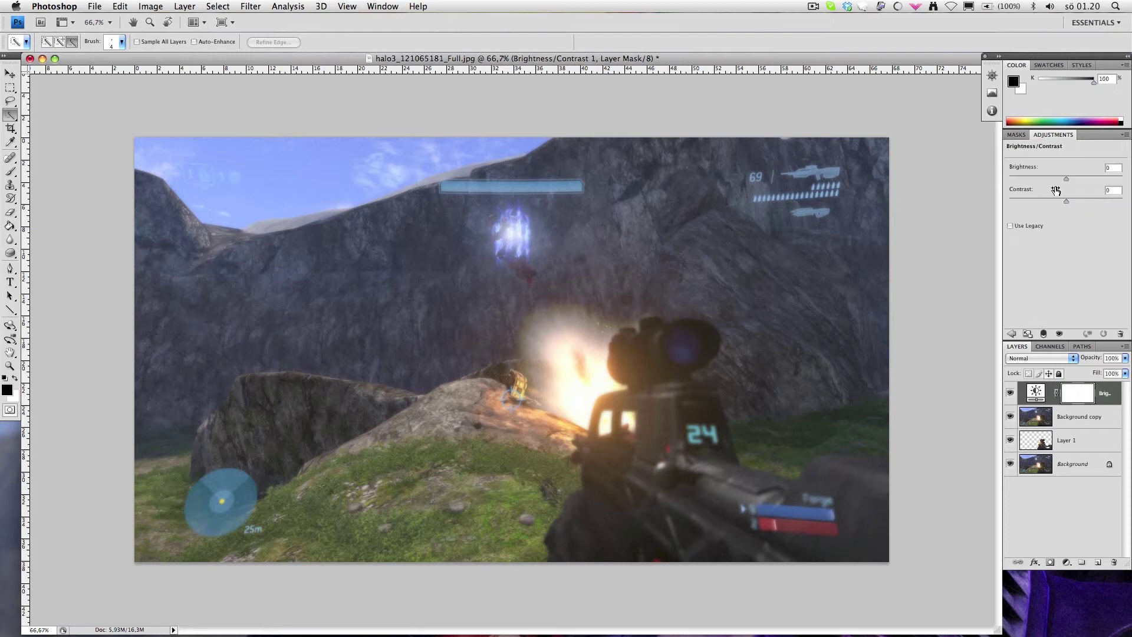
left_click_drag(1066, 201, 1099, 202)
left_click(1075, 180)
left_click(1011, 334)
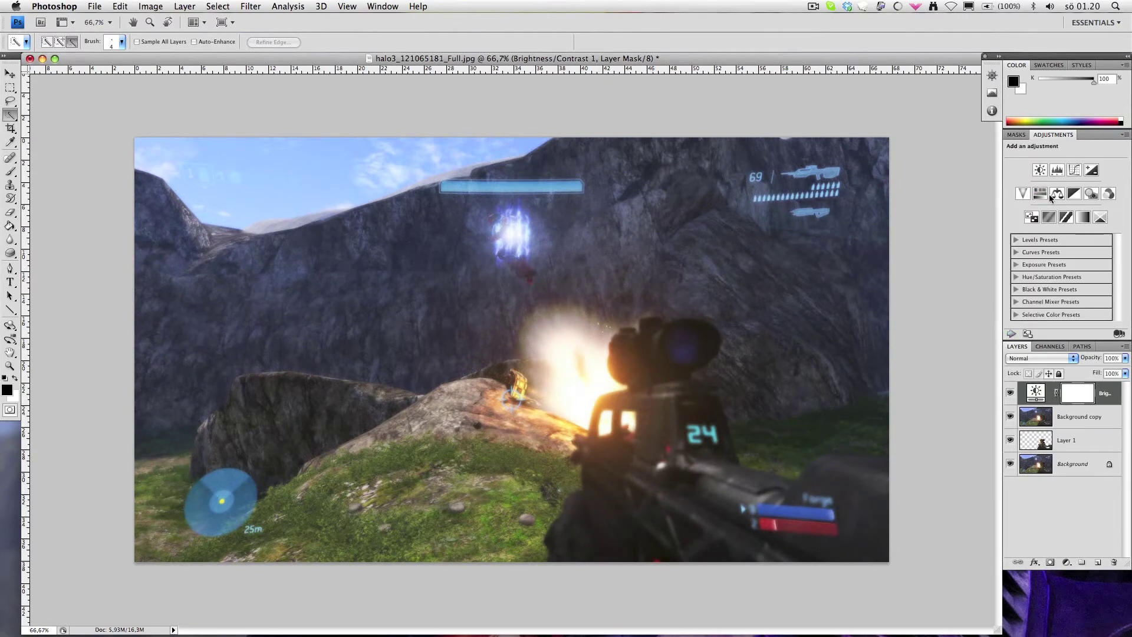
- Add an Exposure adjustment layer with a lowered gamma to darken midtones
left_click(1092, 171)
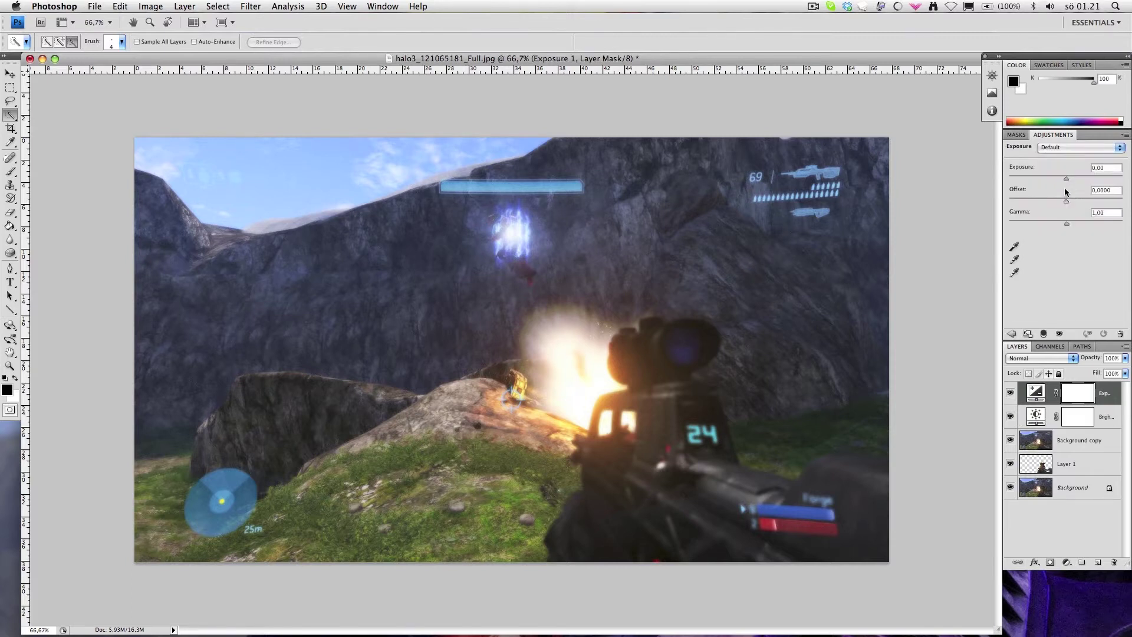
left_click(1080, 224)
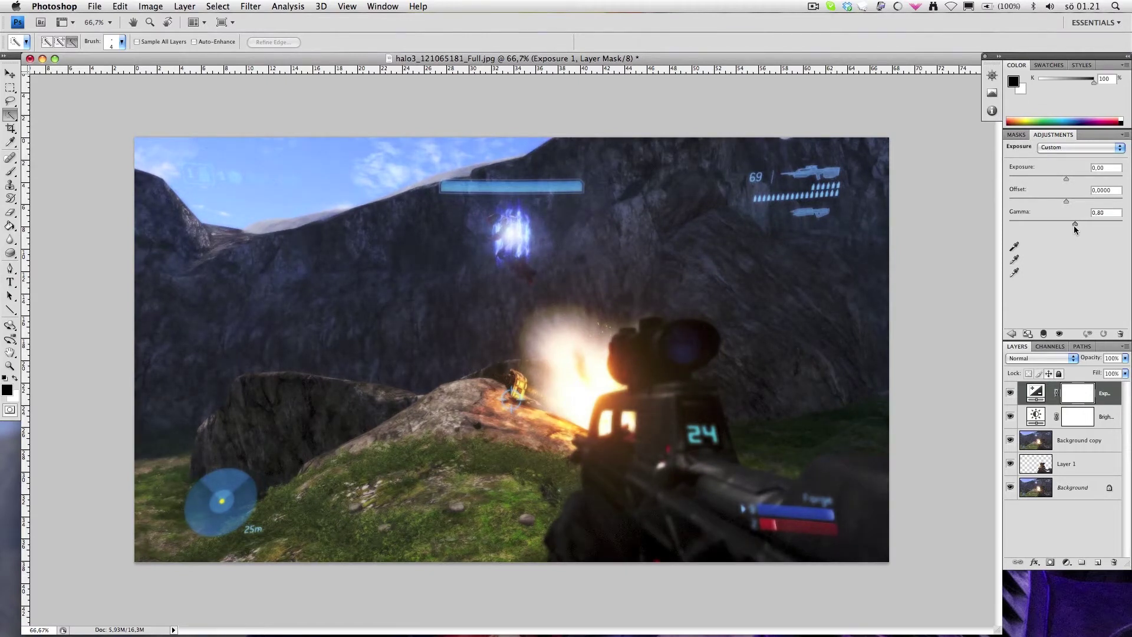
left_click(1007, 334)
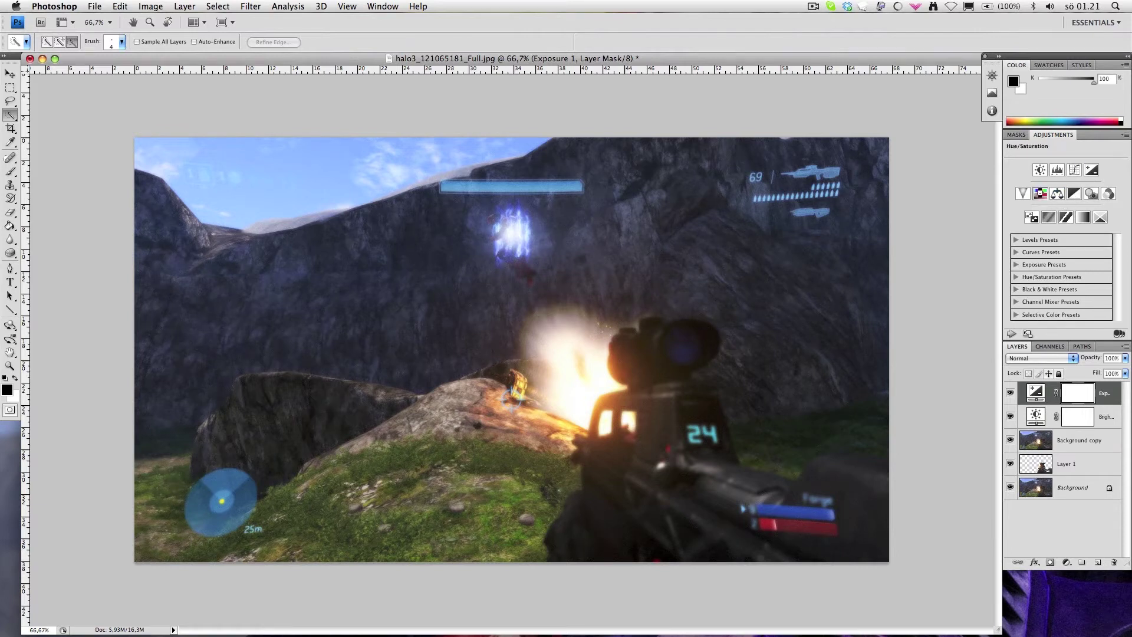
- Add a Hue/Saturation adjustment layer with saturation raised to +21
left_click(1040, 194)
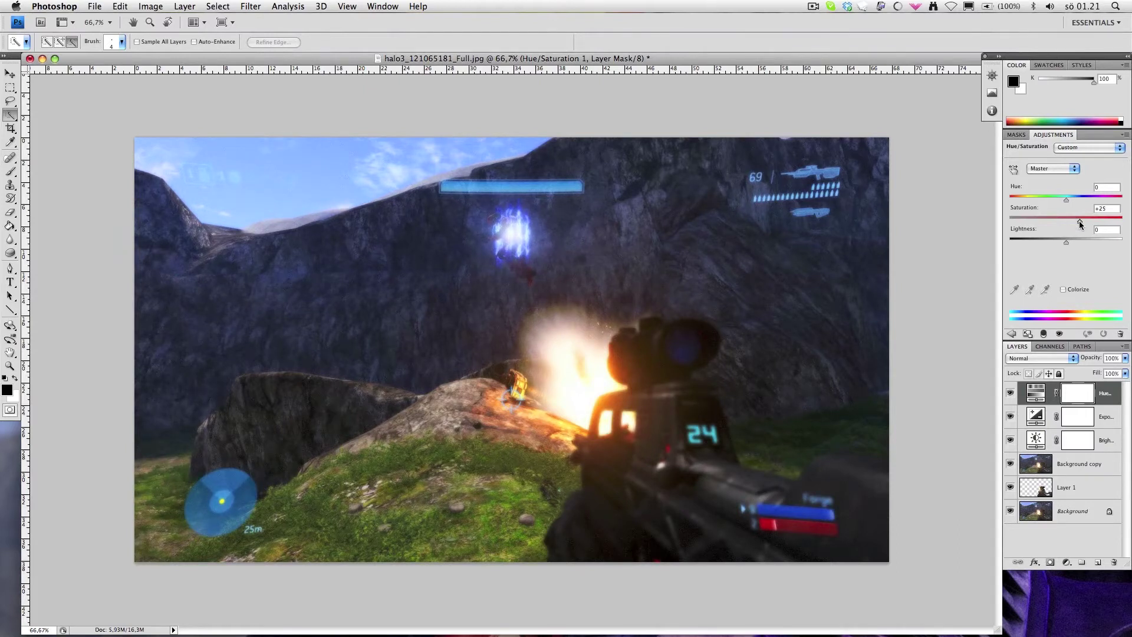
left_click_drag(1078, 220, 1078, 221)
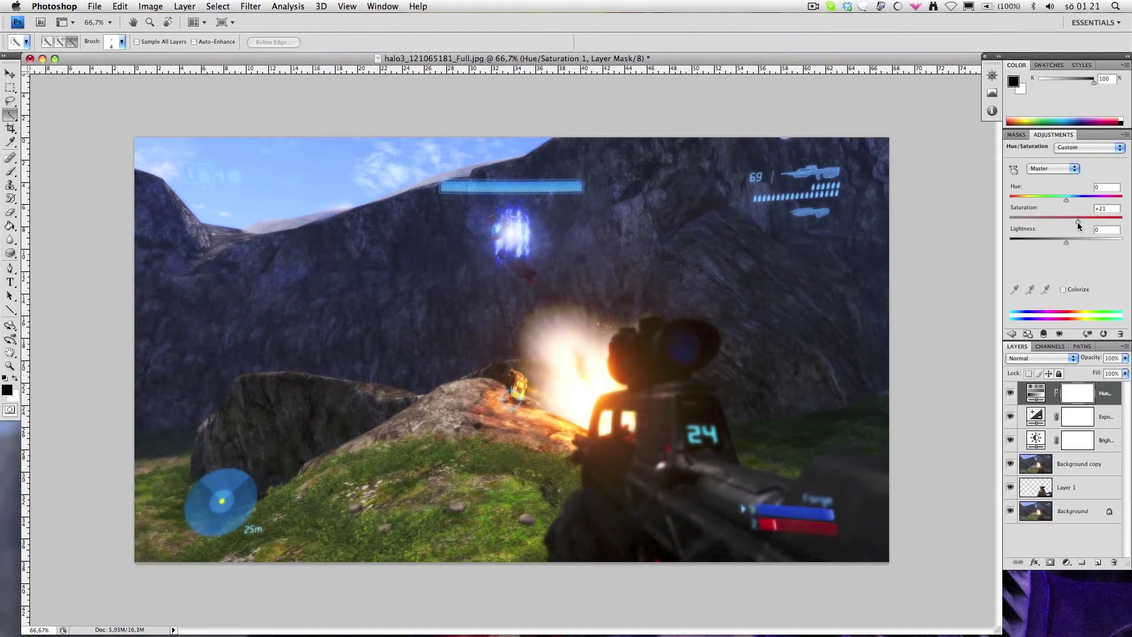
left_click(1011, 335)
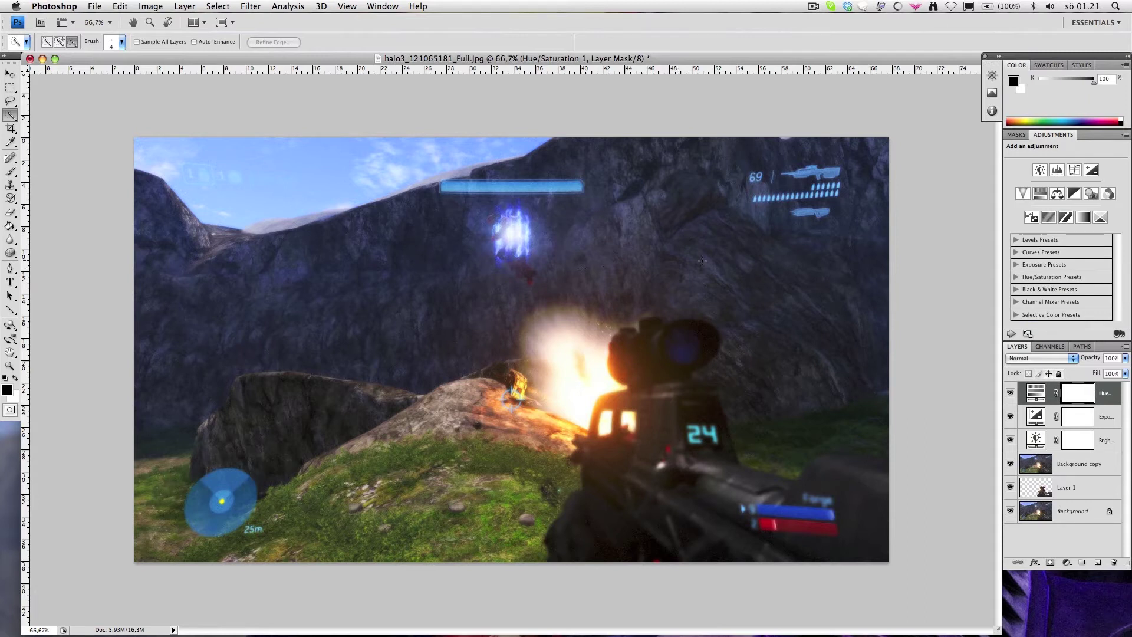
key("super+shift+n")
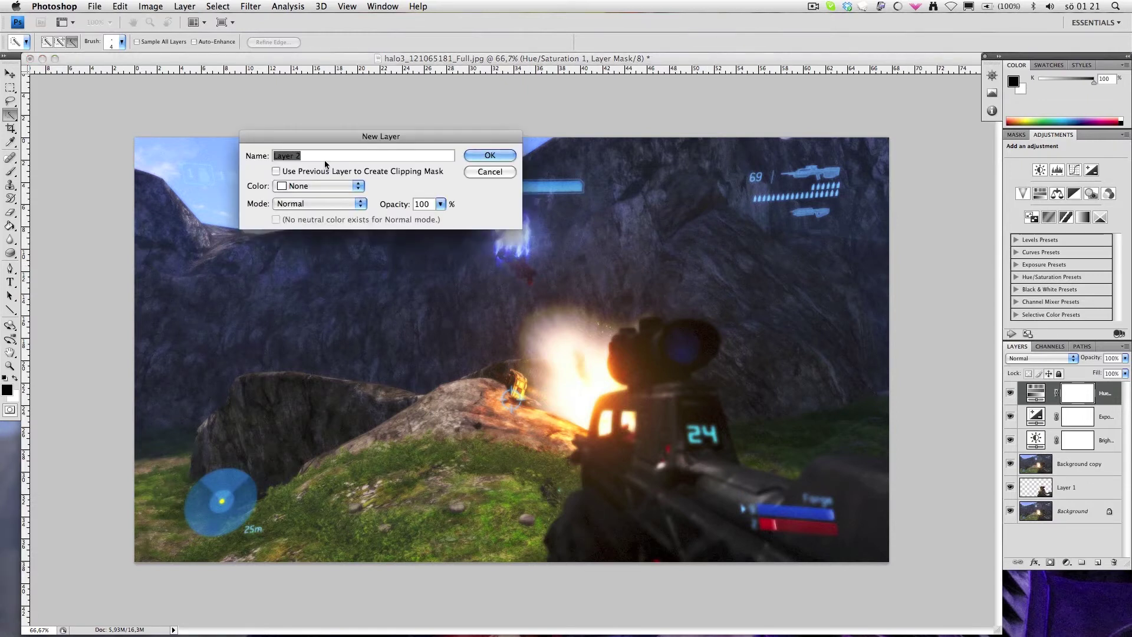
- Create Layer 2 and fill it entirely with white using the Paint Bucket
left_click(477, 154)
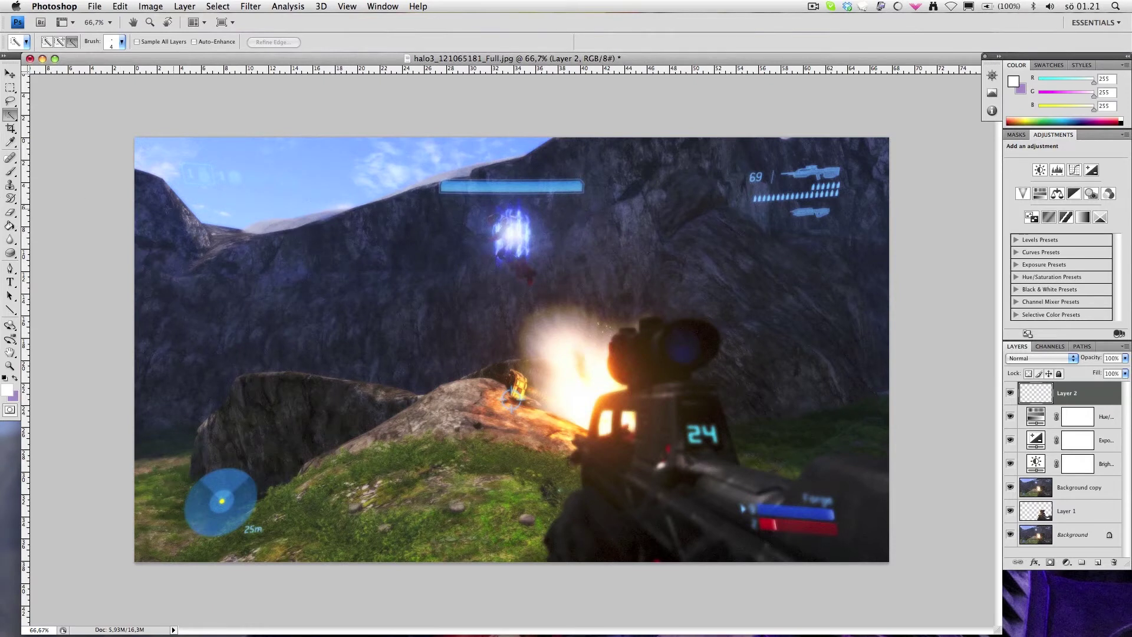
left_click(10, 226)
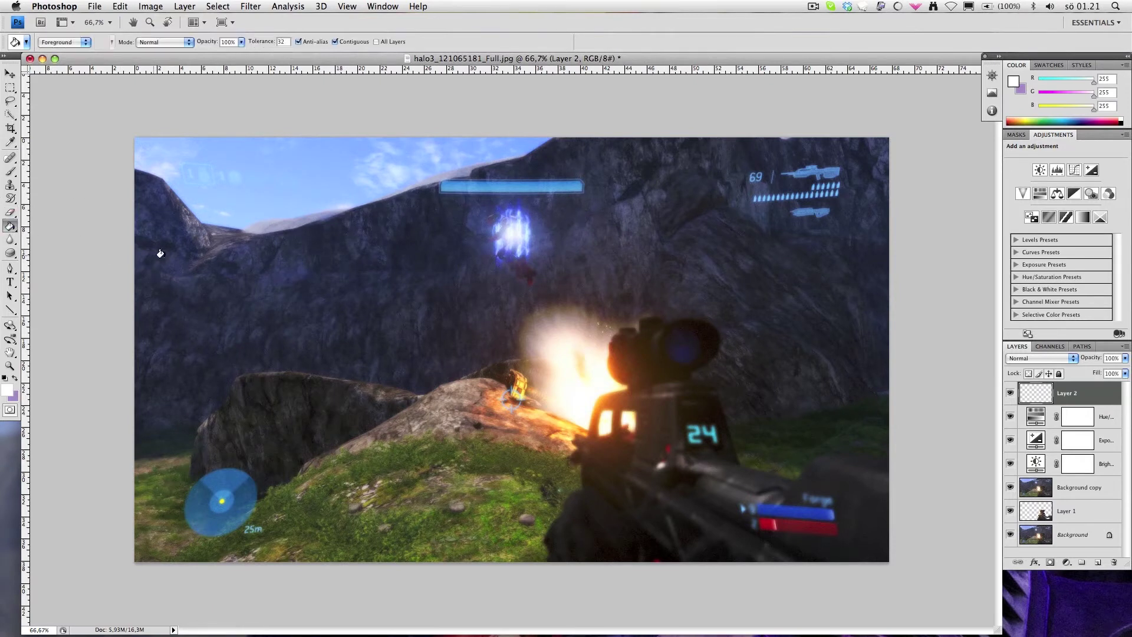
left_click(160, 253)
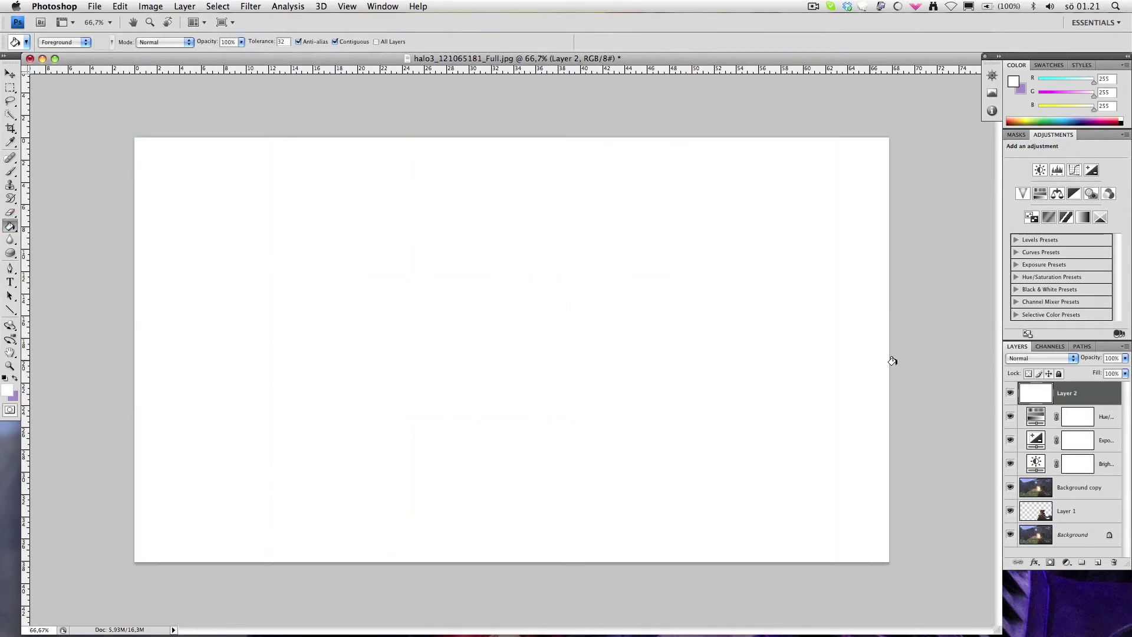
- Set Layer 2's blend mode to Multiply in Blending Options
right_click(1077, 396)
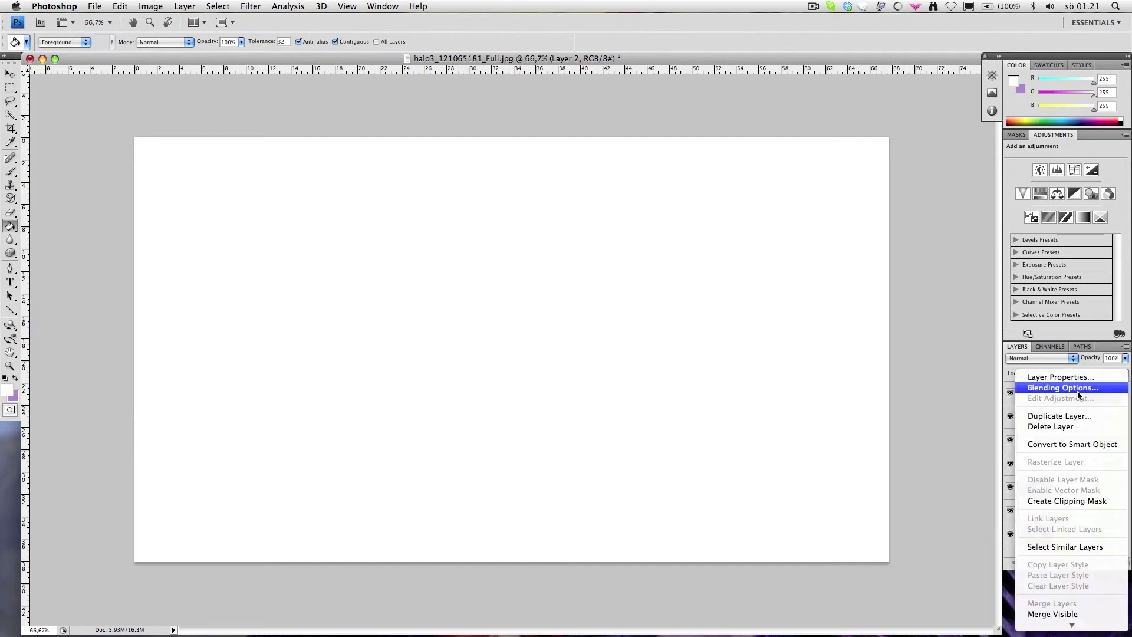
left_click(1078, 391)
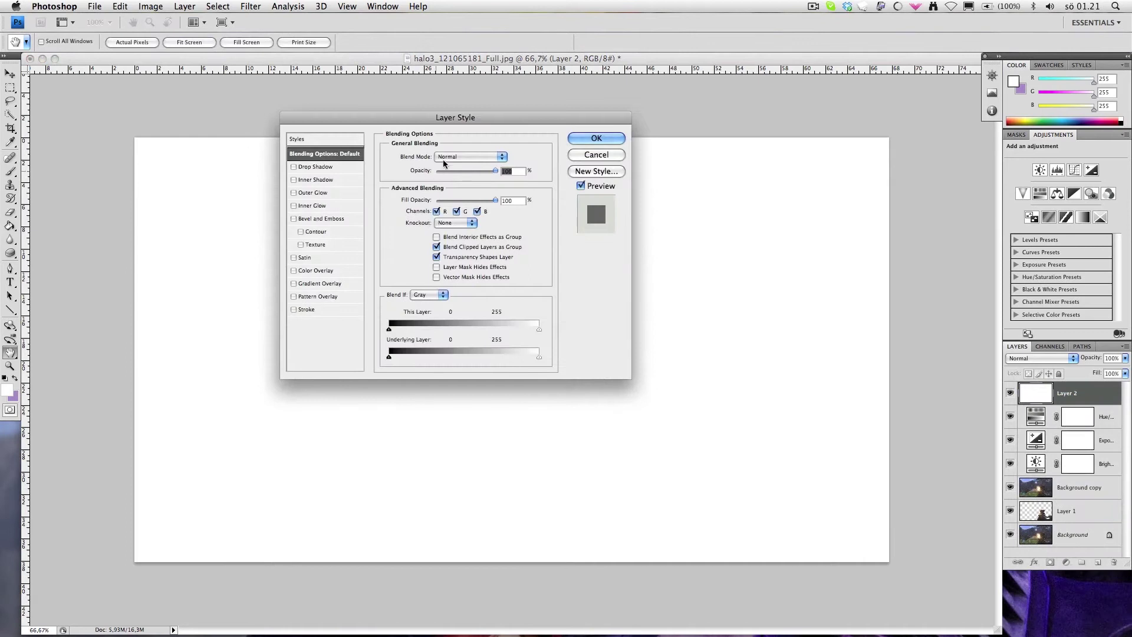
left_click(447, 158)
left_click(449, 185)
left_click(583, 138)
key("g")
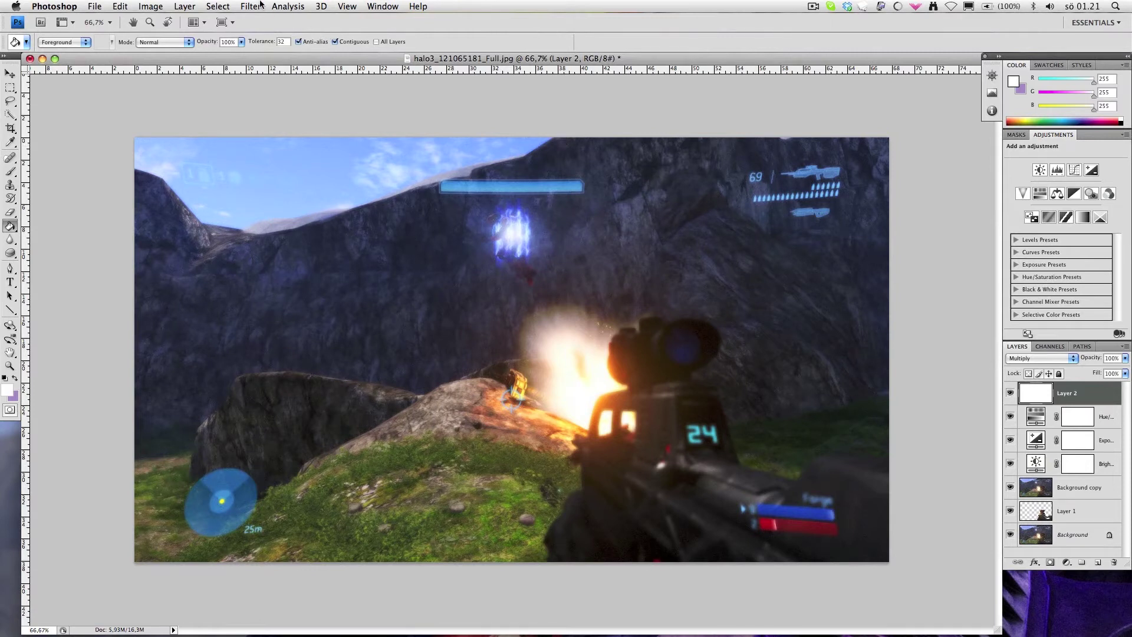
- Apply a darkening Lens Correction vignette to Layer 2 to shade the edges
left_click(241, 4)
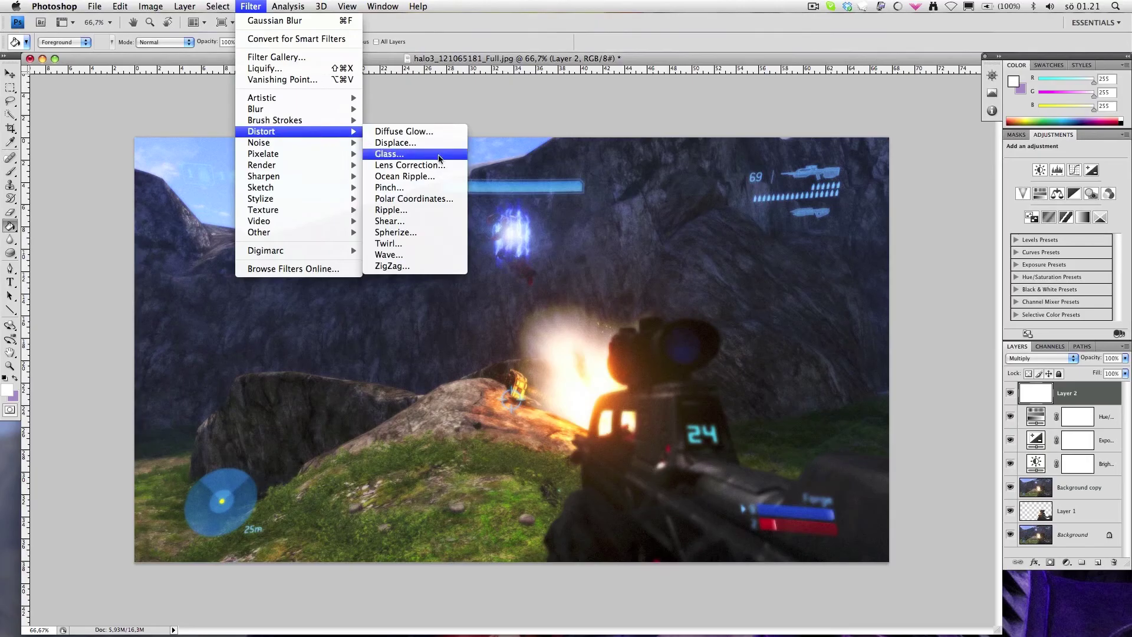
left_click(444, 166)
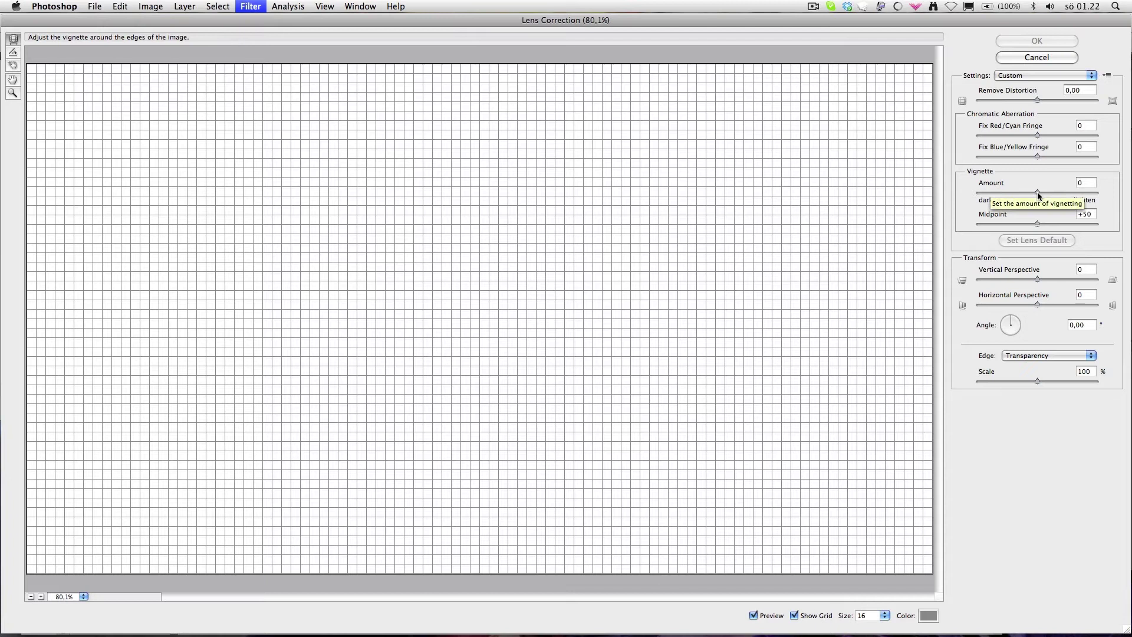
left_click_drag(1037, 192, 1008, 191)
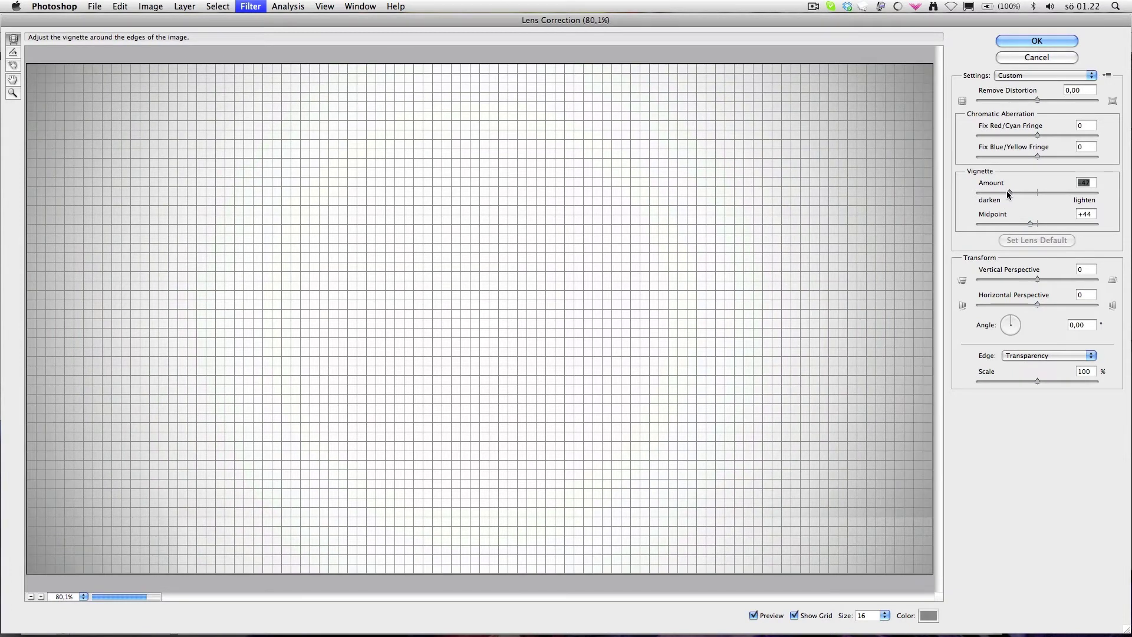
left_click(1034, 41)
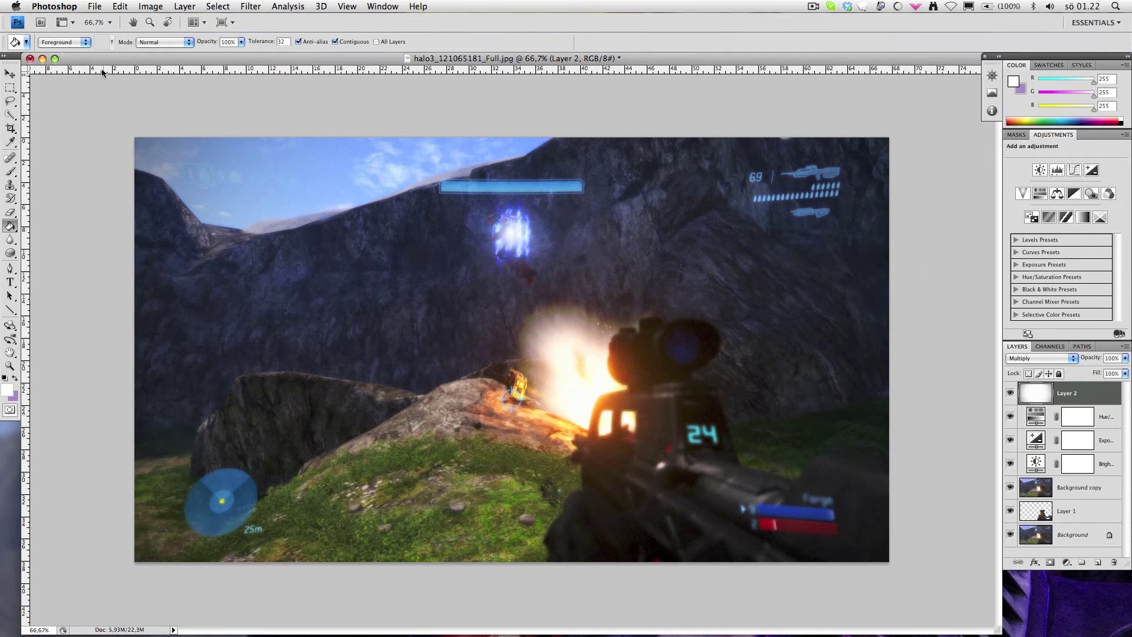
- Save the image as JPEG halo3_121065181_Full.jpg on the Desktop, then close the document
left_click(94, 6)
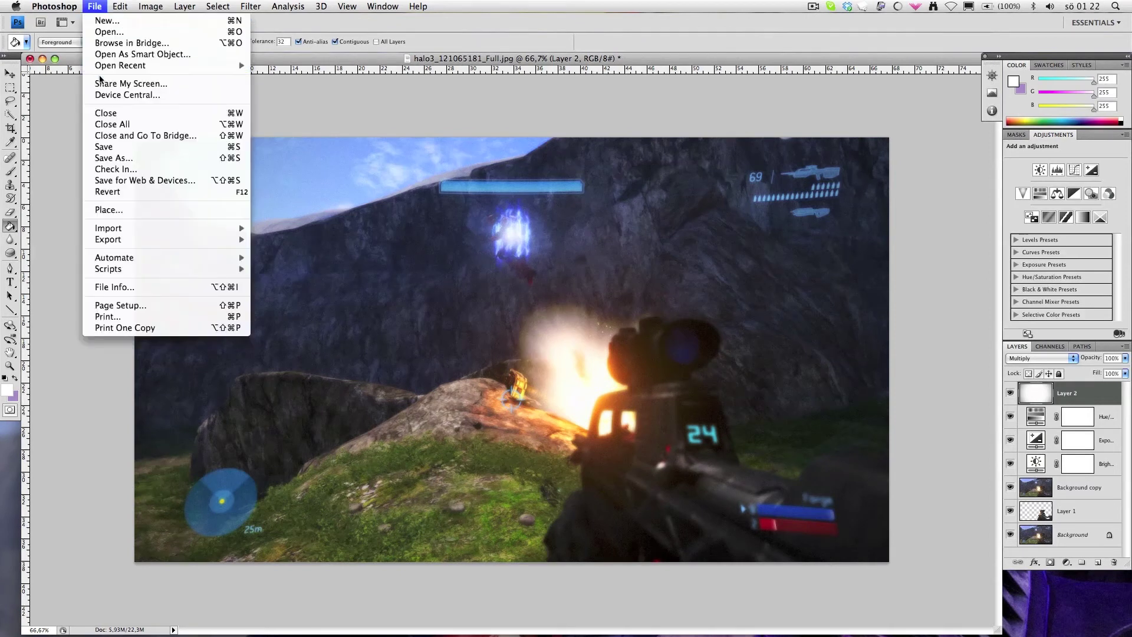
left_click(118, 158)
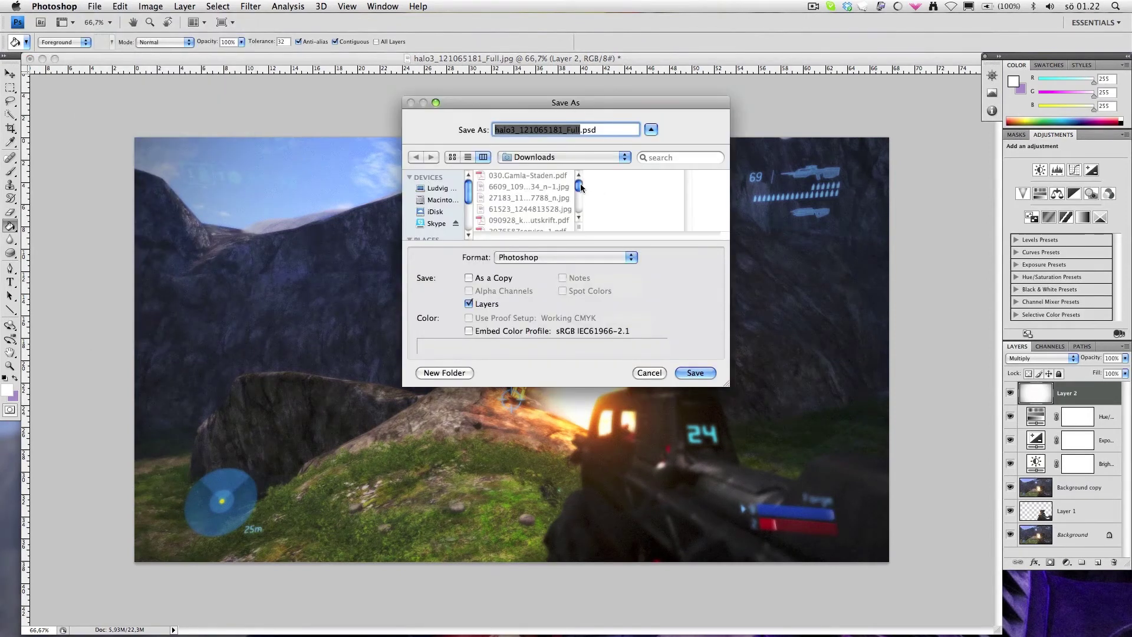
scroll(440, 230, "down", 1)
left_click(440, 237)
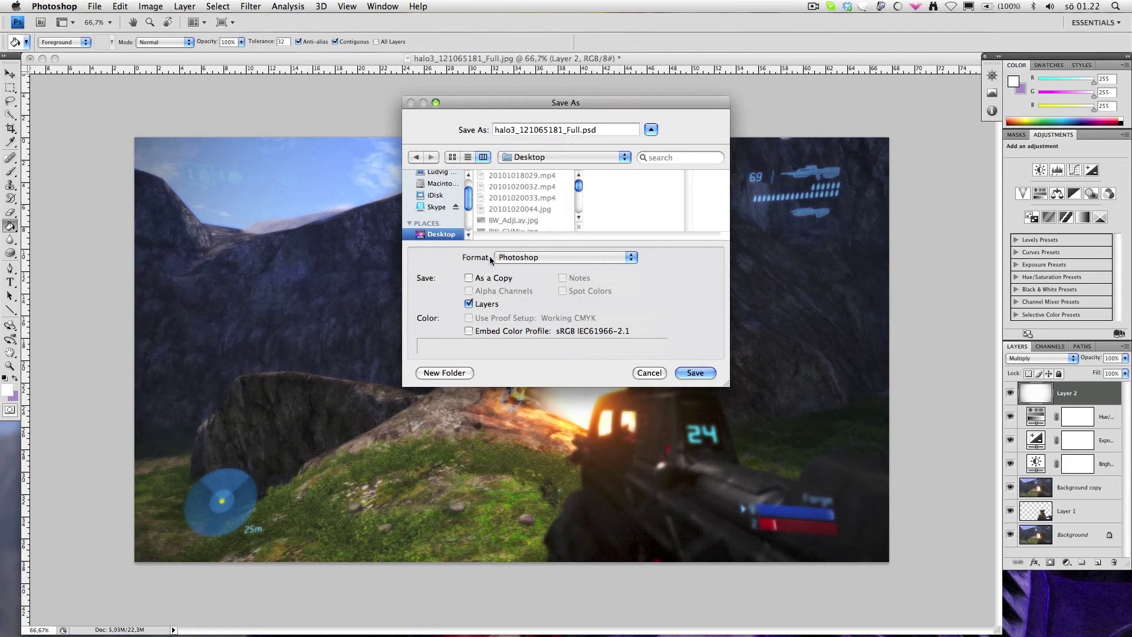
left_click(560, 257)
left_click(560, 331)
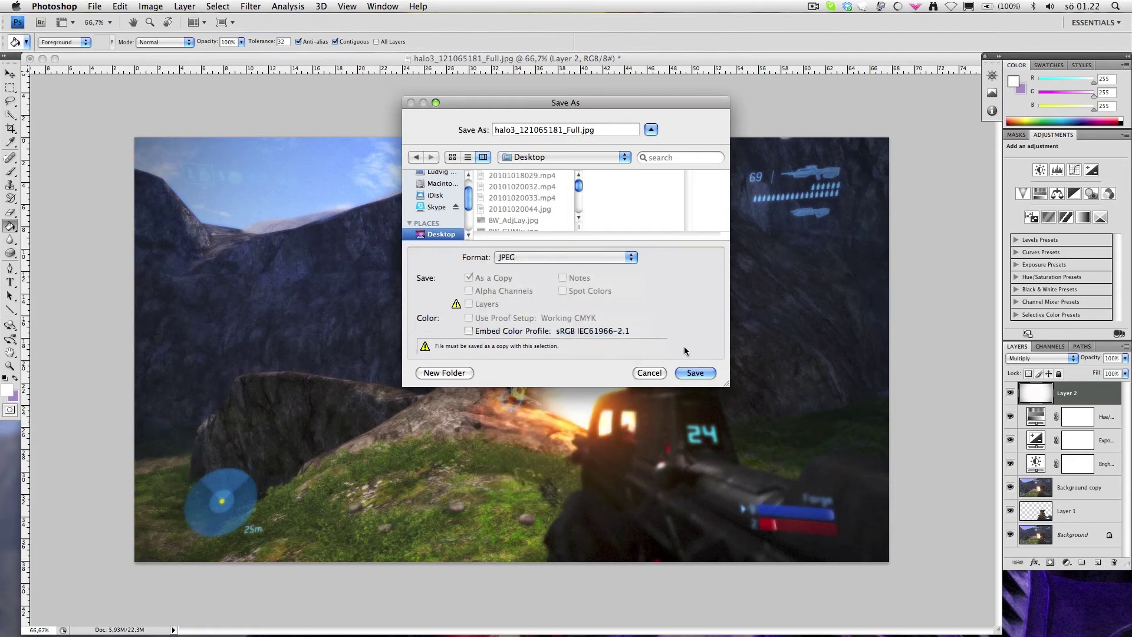
left_click(695, 373)
left_click(448, 135)
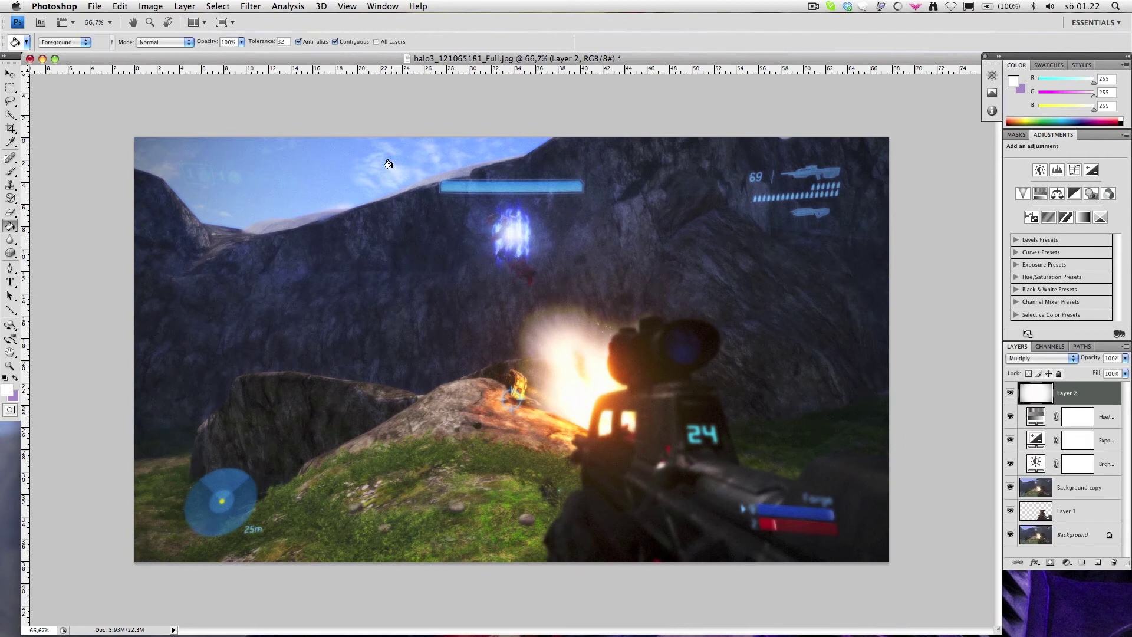
key("super+w")
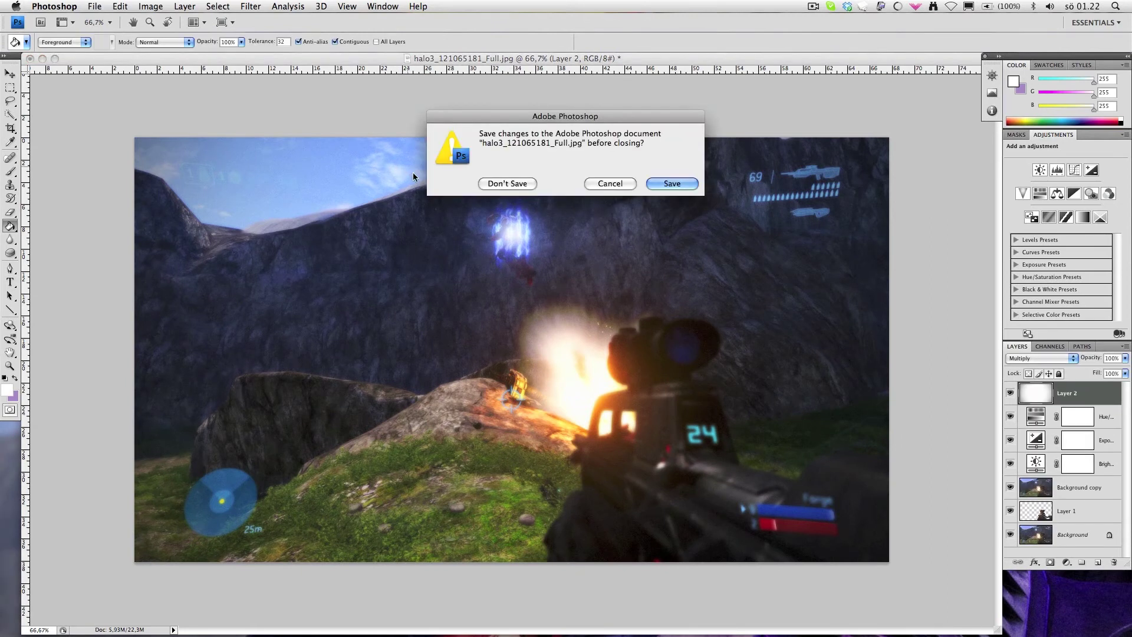
left_click(514, 186)
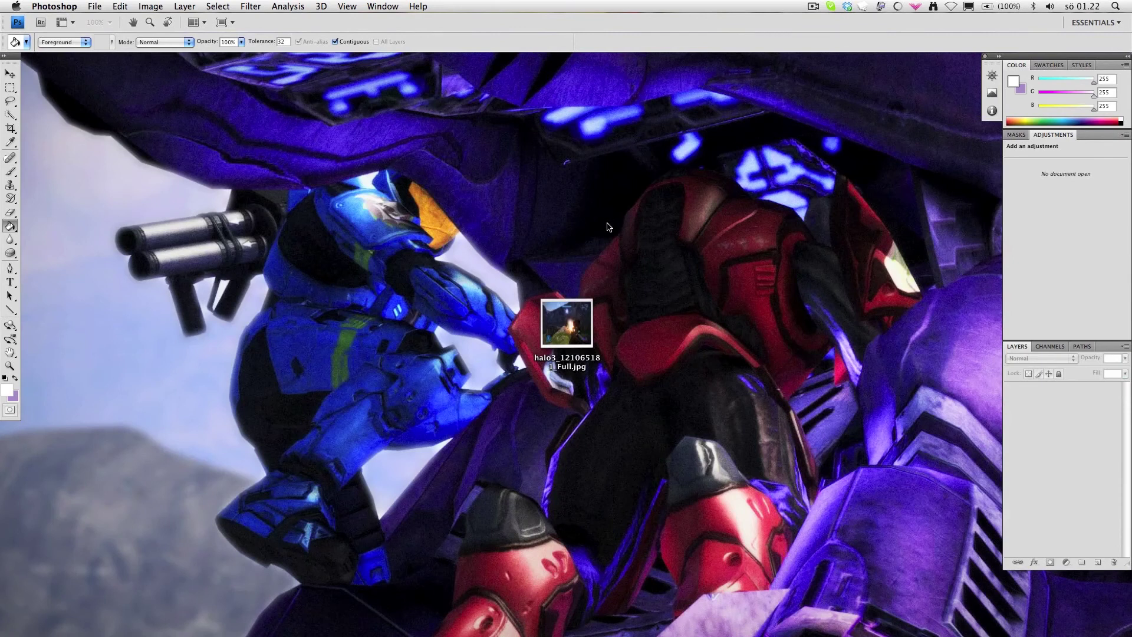
key("Tab")
left_click(562, 338)
key("space")
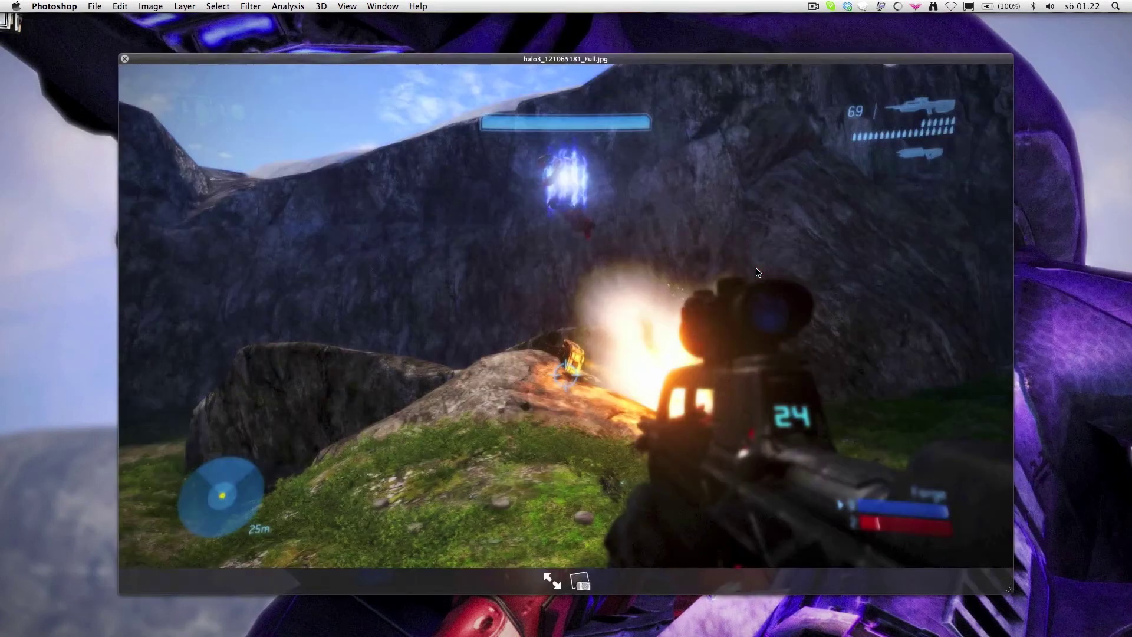
key("space")
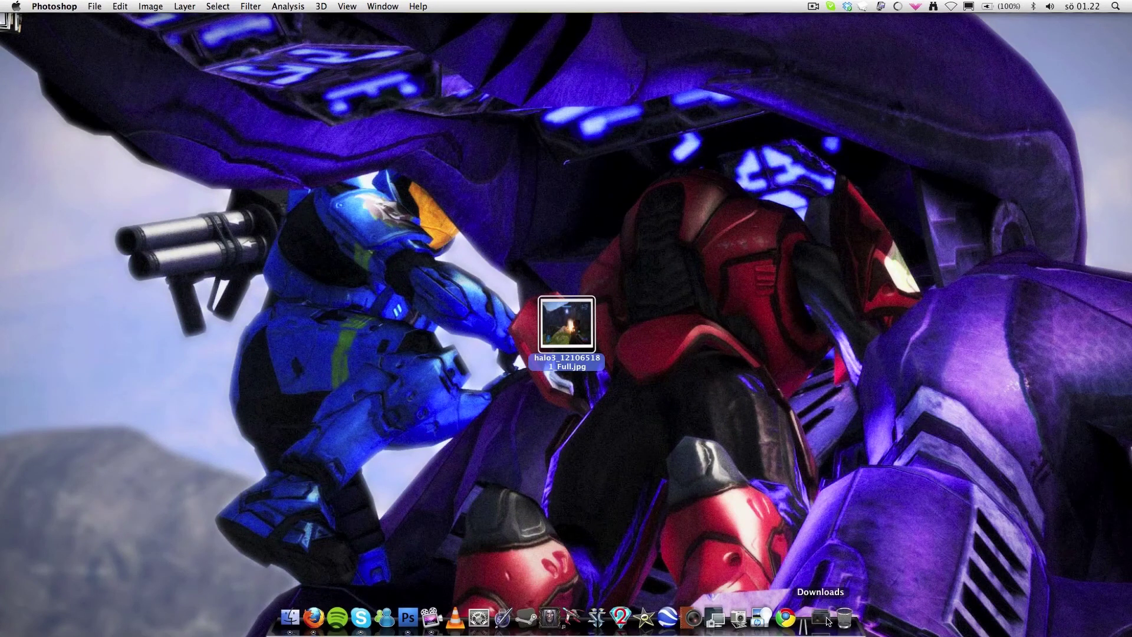
left_click(821, 617)
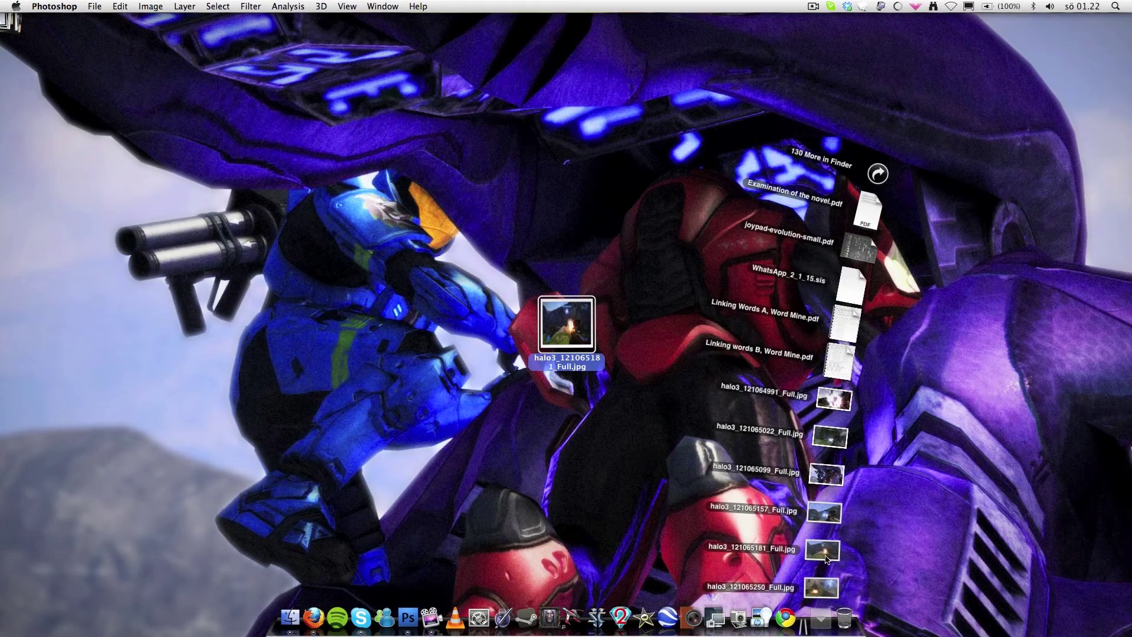
left_click(824, 552)
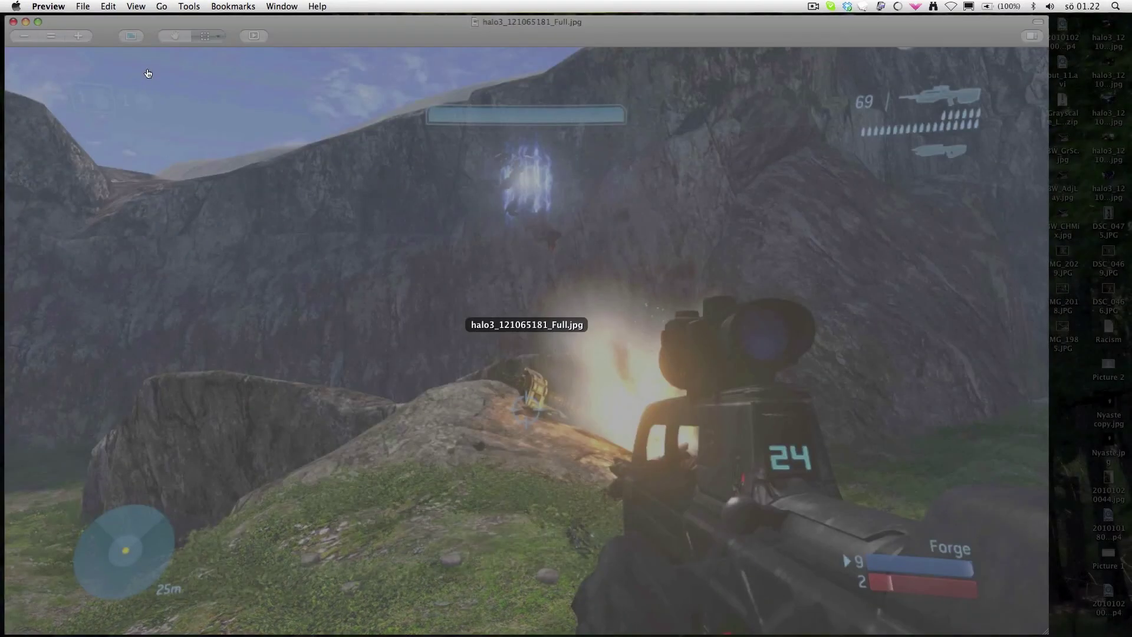
key("super+w")
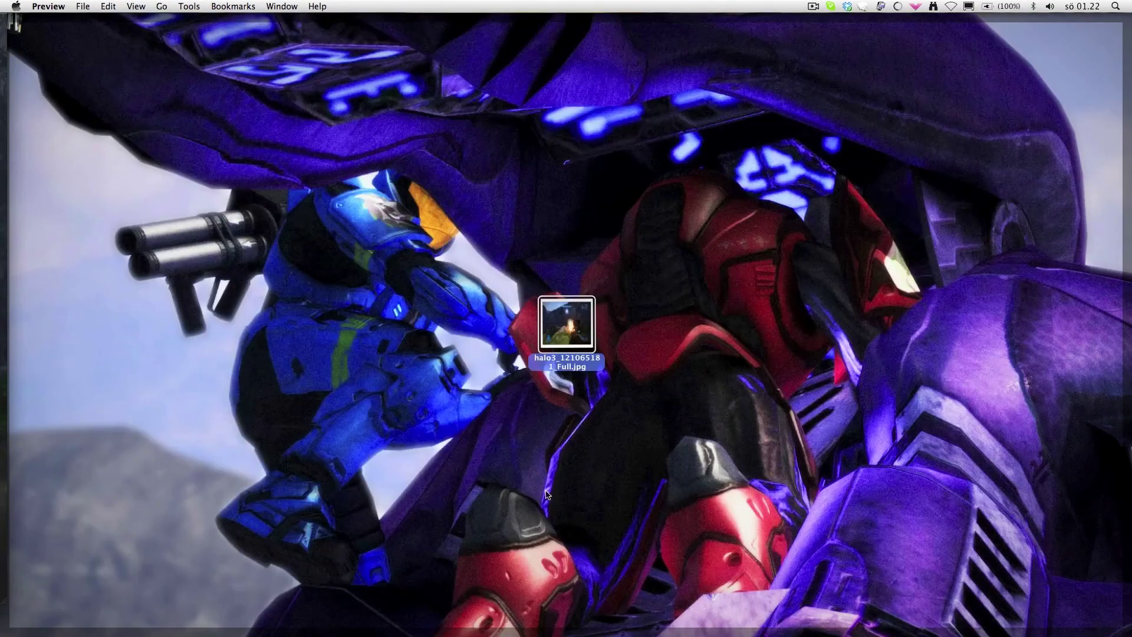
mouse_move(580, 323)
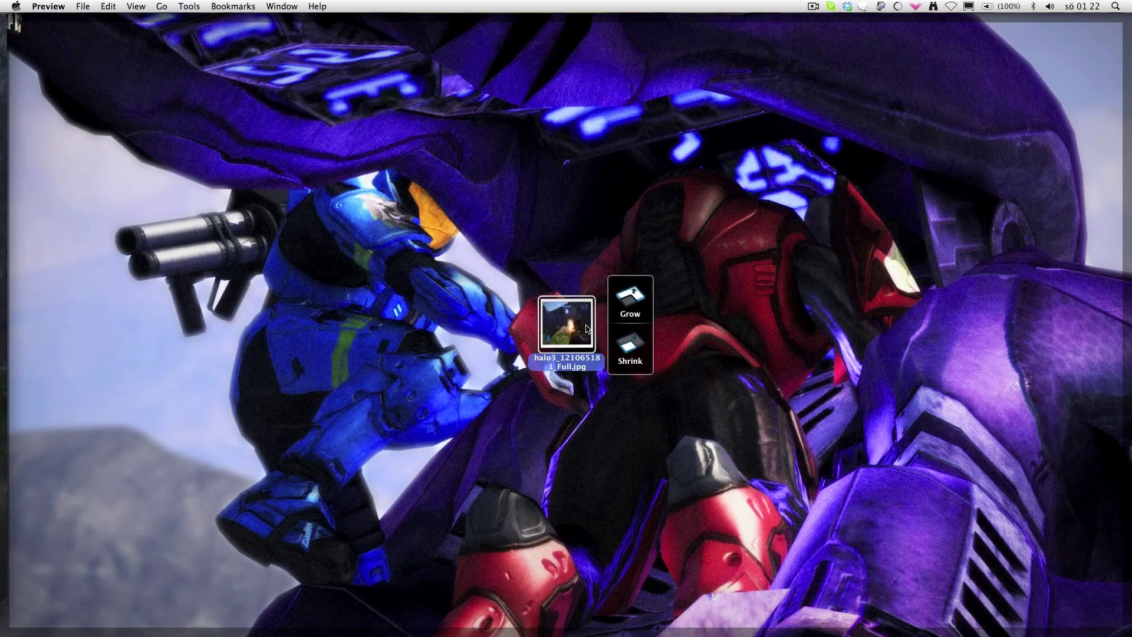
double_click(568, 321)
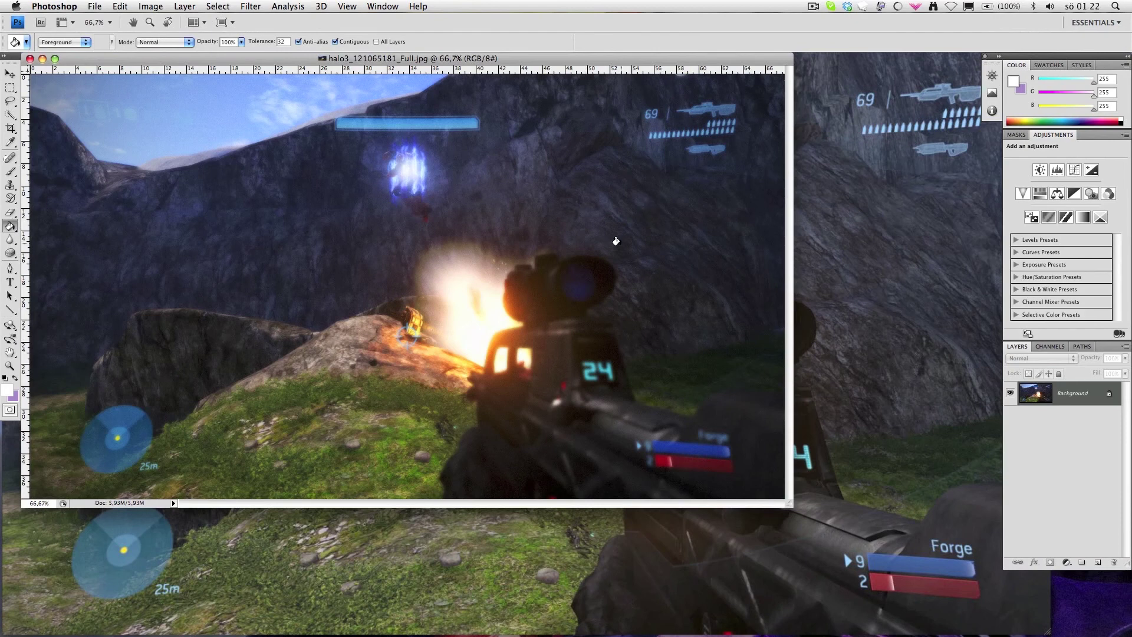
left_click_drag(412, 60, 162, 96)
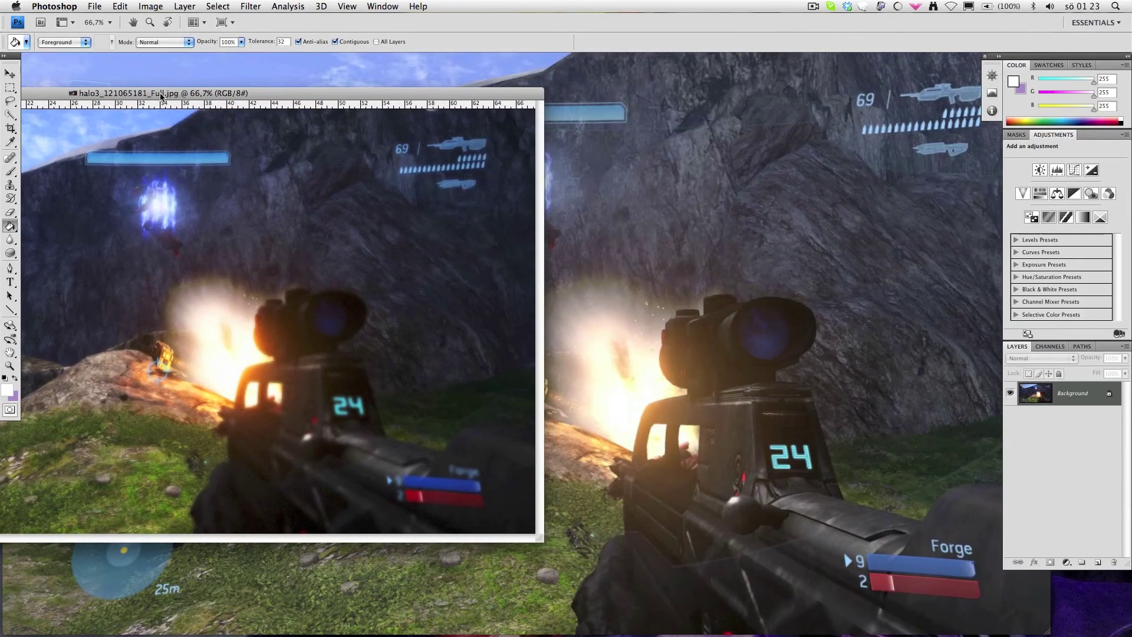
key("super+w")
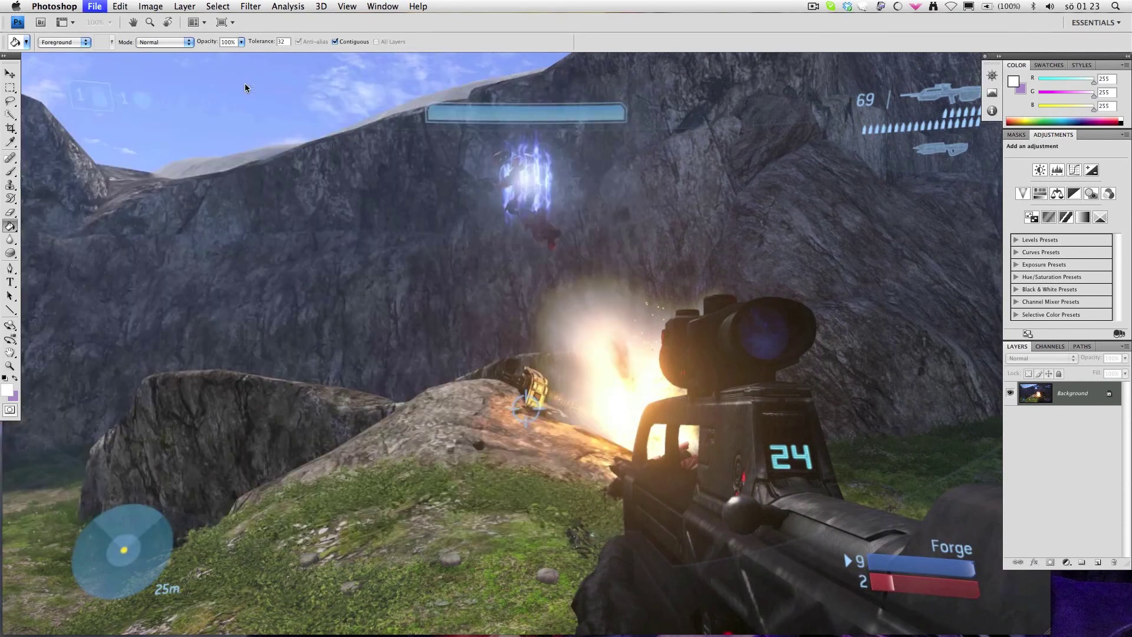
left_click(413, 162)
key("super+q")
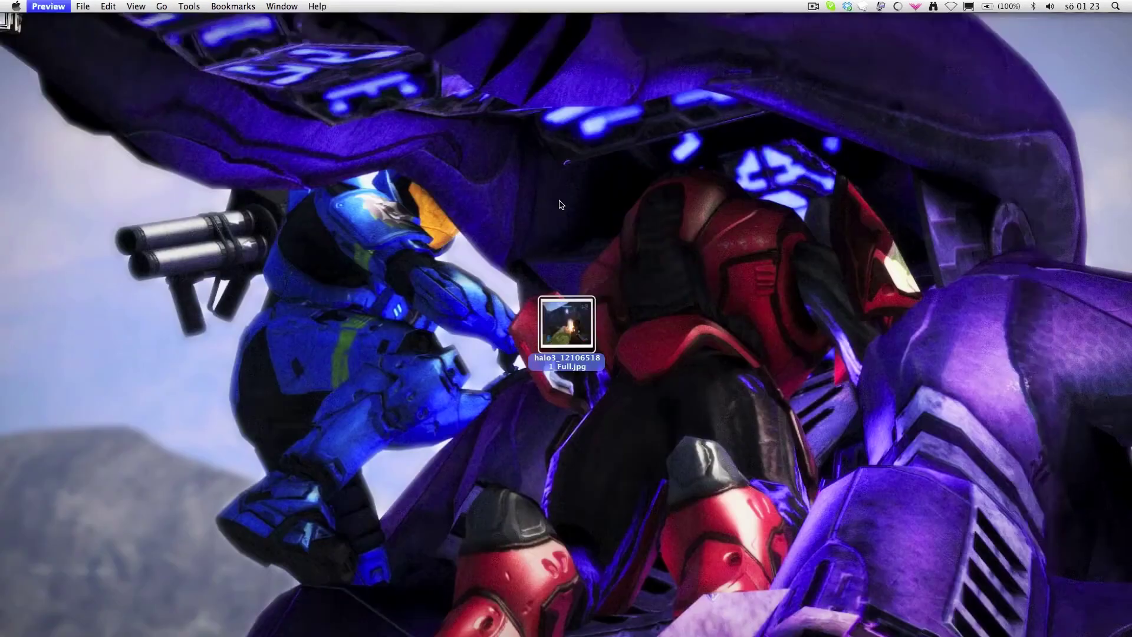
- Hide Photoshop's panels, switch to the 3-D desktop and preview the back-wall screenshots in Quick Look
key("Tab")
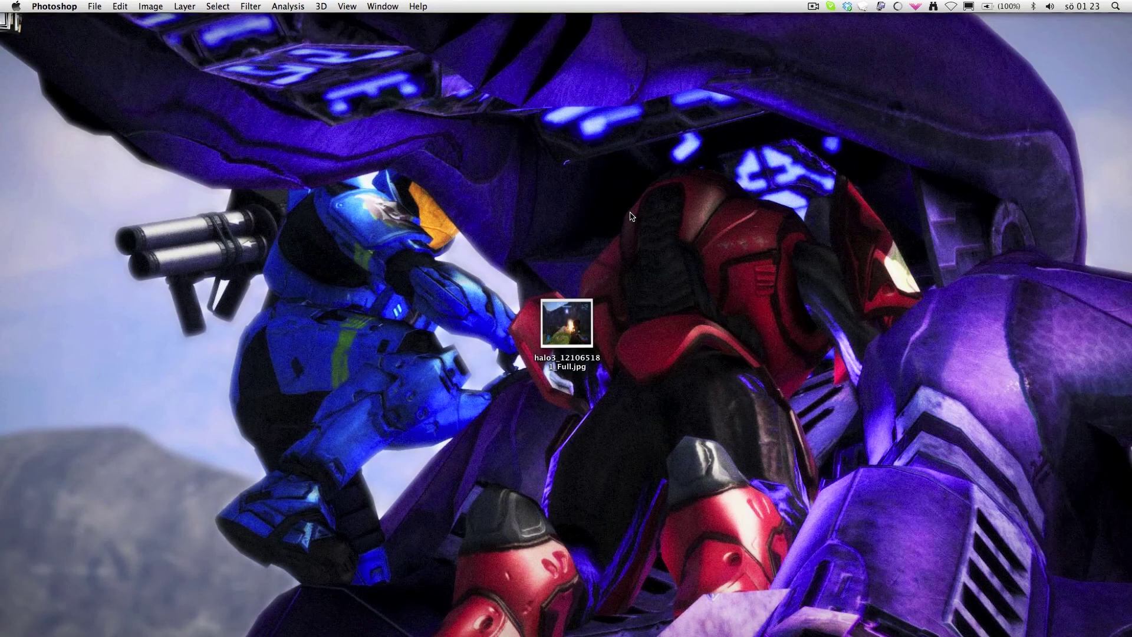
left_click(631, 194)
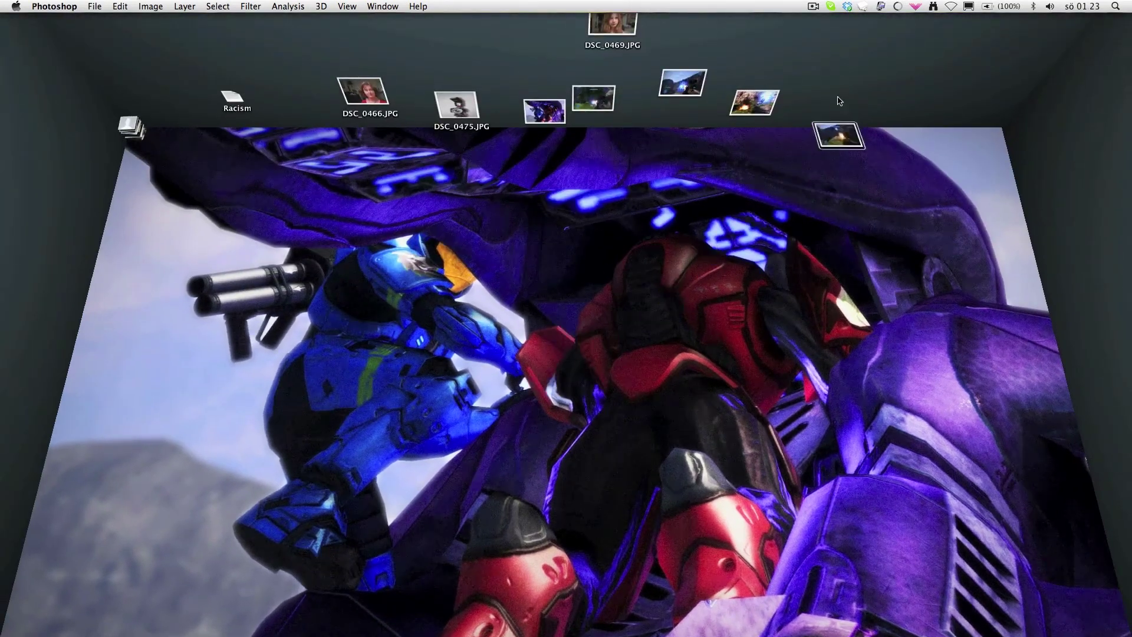
mouse_move(917, 94)
left_mouse_down()
mouse_move(640, 77)
mouse_move(599, 80)
mouse_move(540, 120)
left_mouse_up()
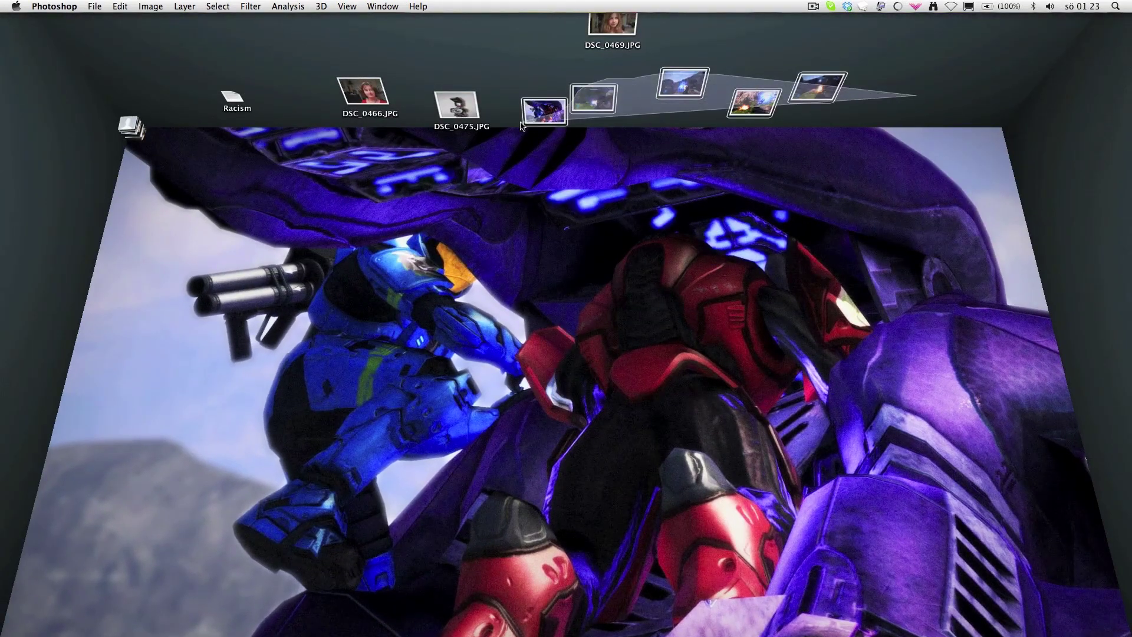
double_click(573, 110)
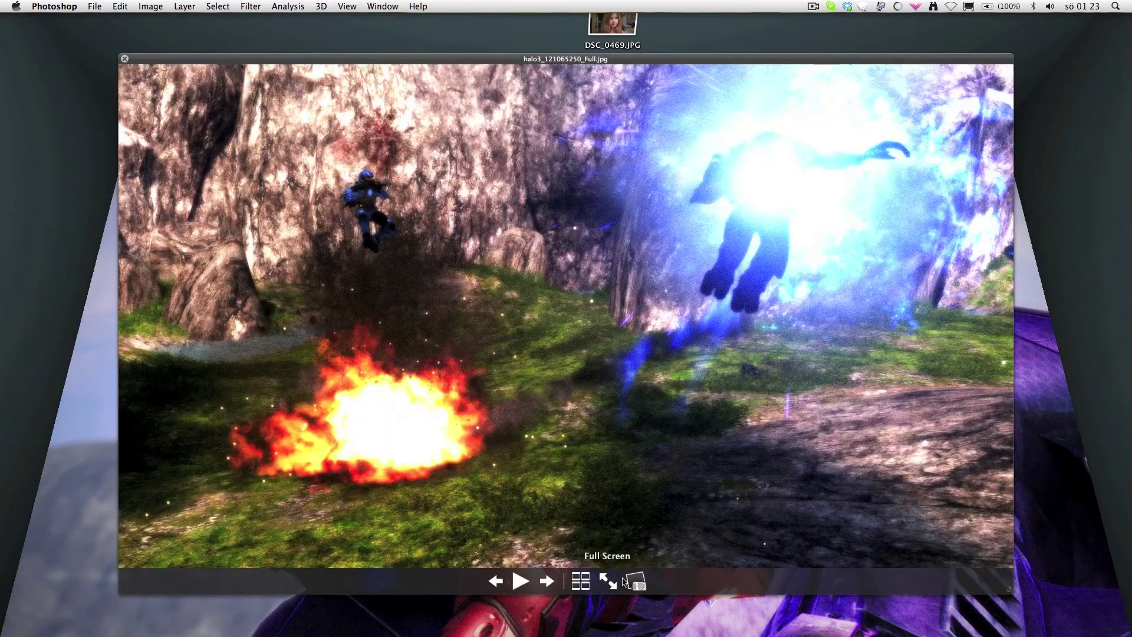
- Show the screenshots full screen, pause the slideshow and step through four of them
left_click(608, 581)
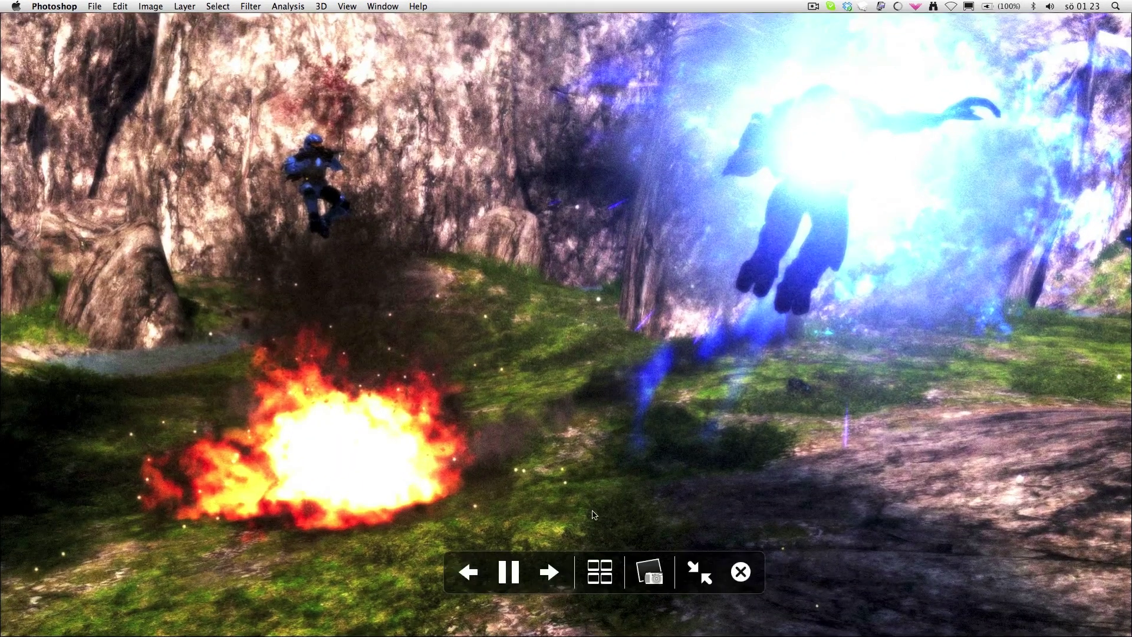
left_click(511, 573)
key("Right")
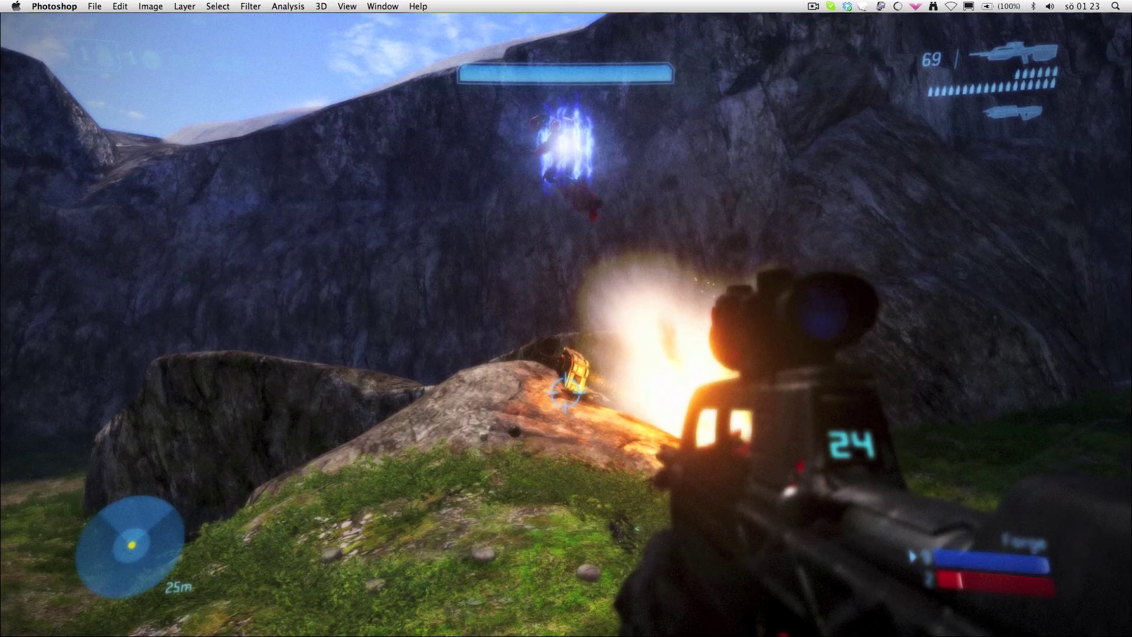
key("Right")
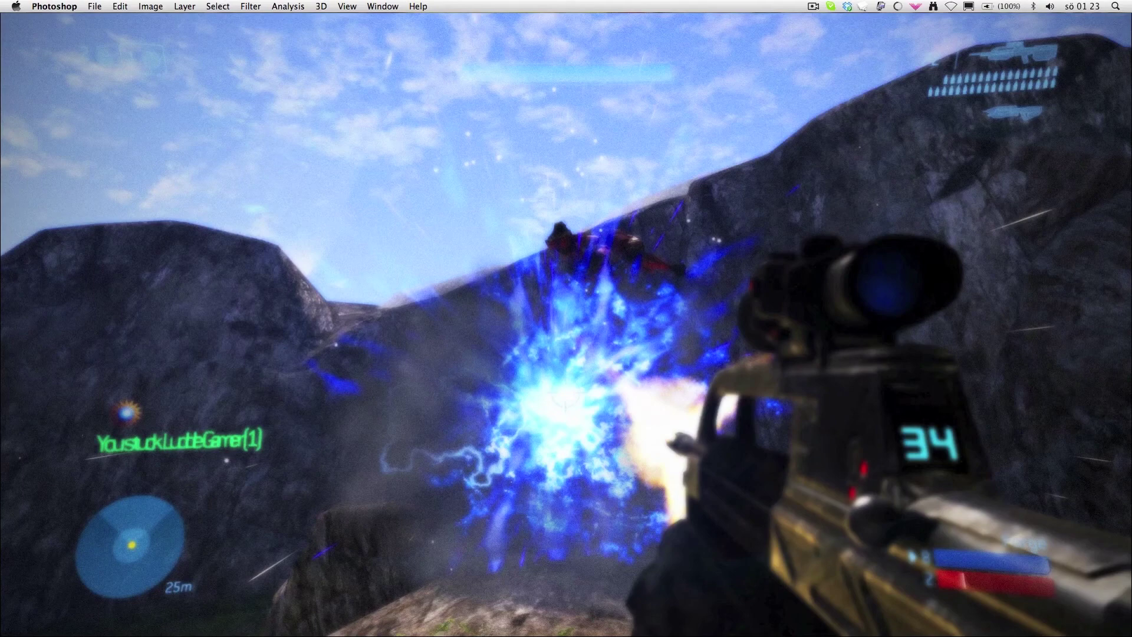
key("Right")
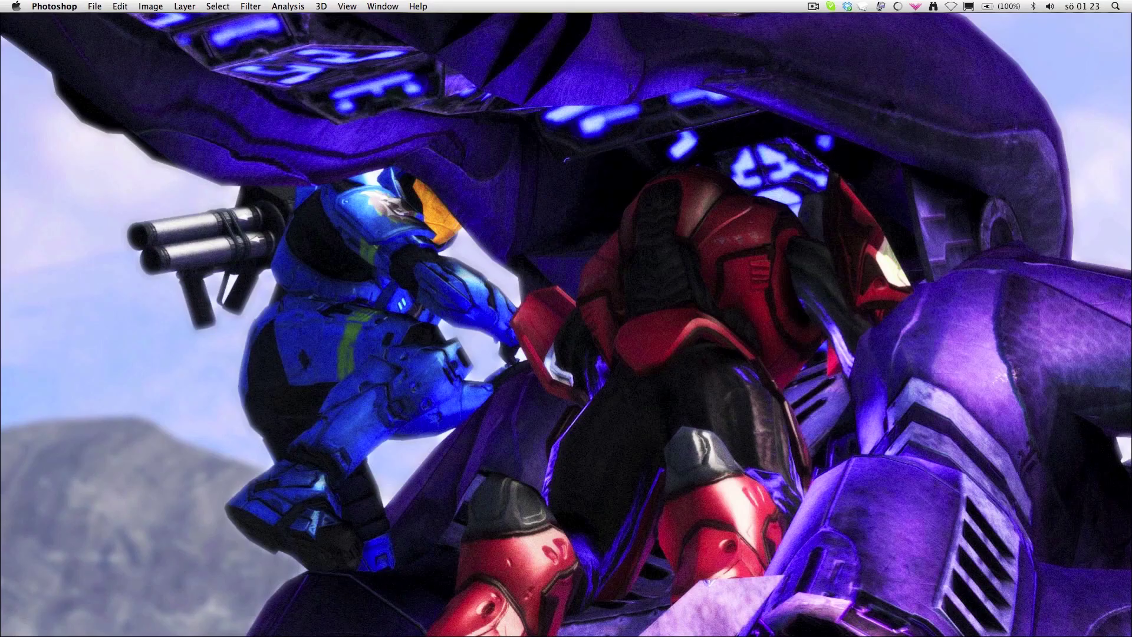
key("Right")
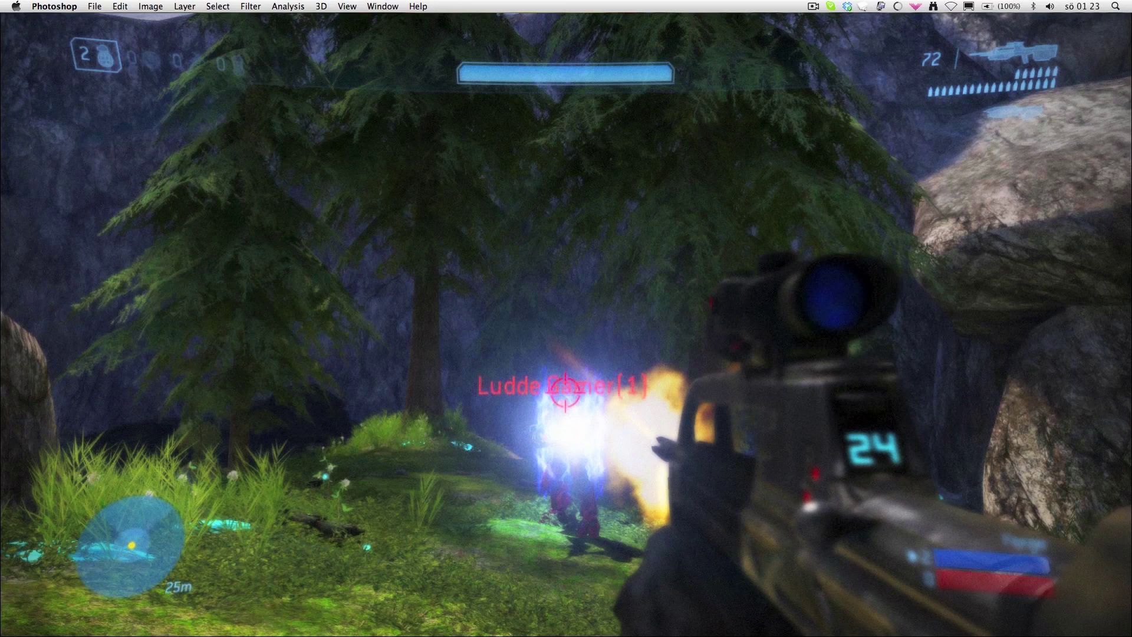
- Close the full-screen preview and return to the flat desktop view
mouse_move(777, 374)
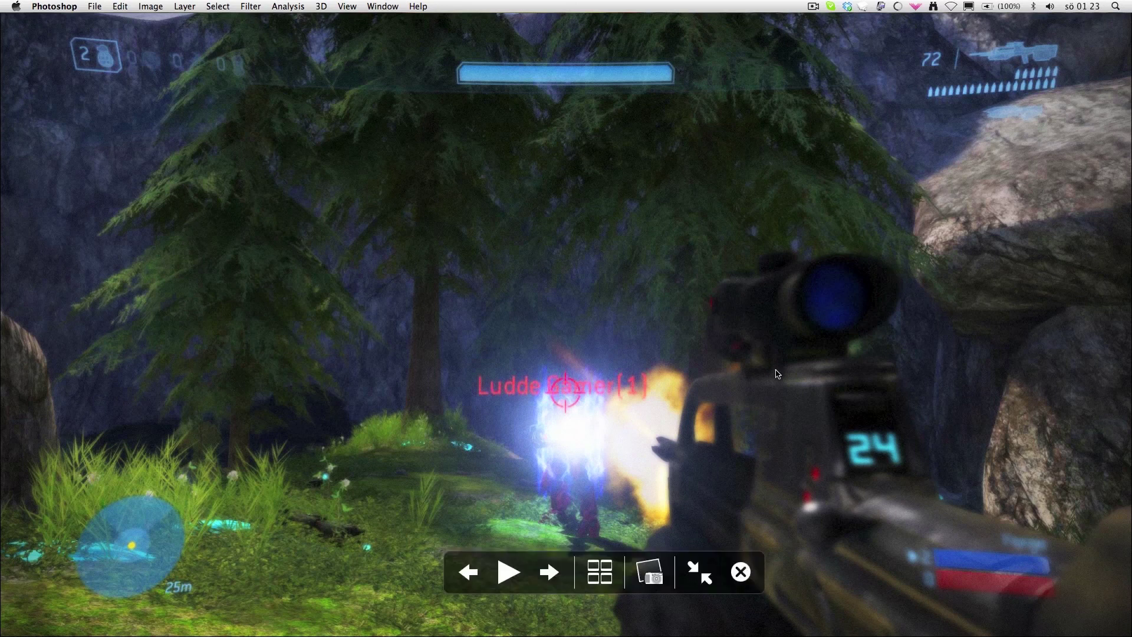
left_click(741, 571)
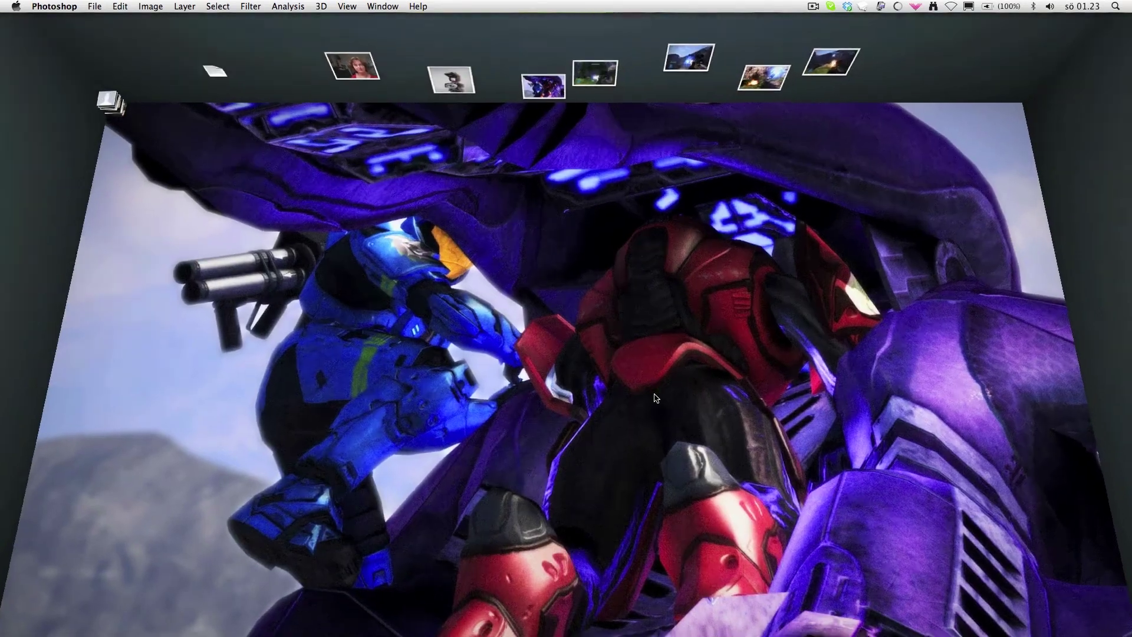
double_click(657, 399)
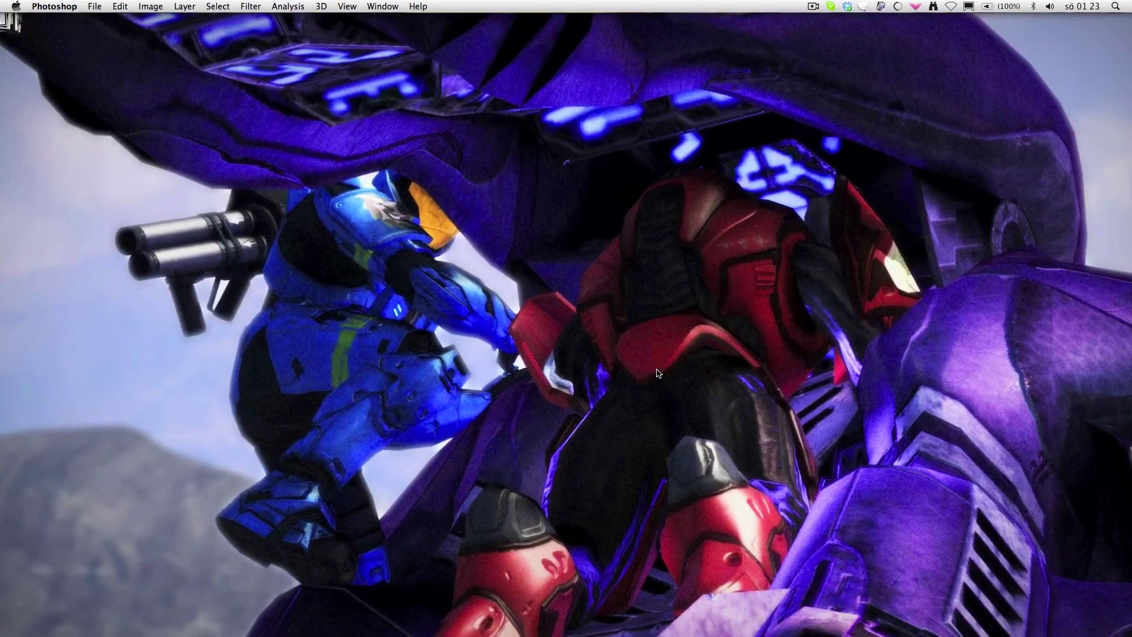